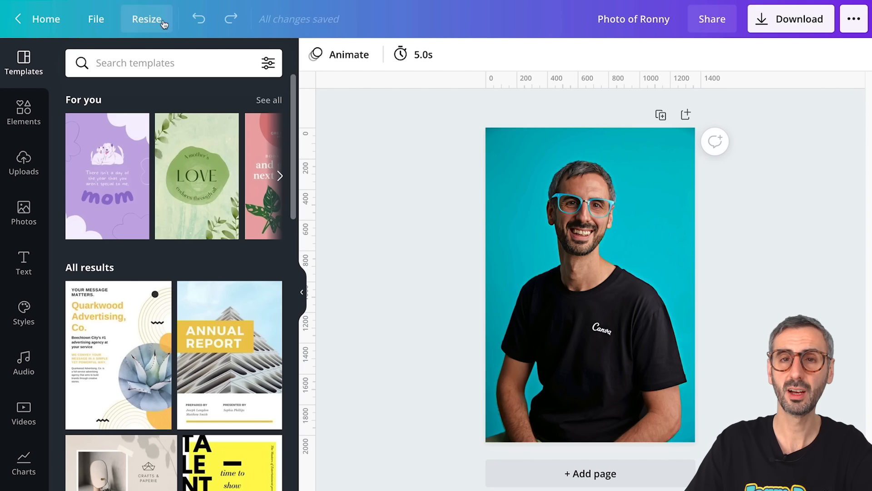
- Create a resized copy of the portrait design in the Instagram Post format, 1080 × 1080 px
click(164, 23)
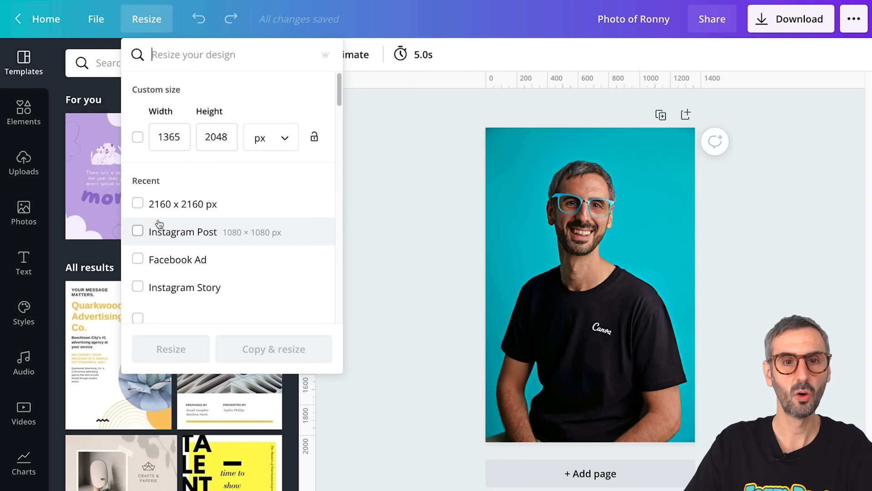
click(137, 232)
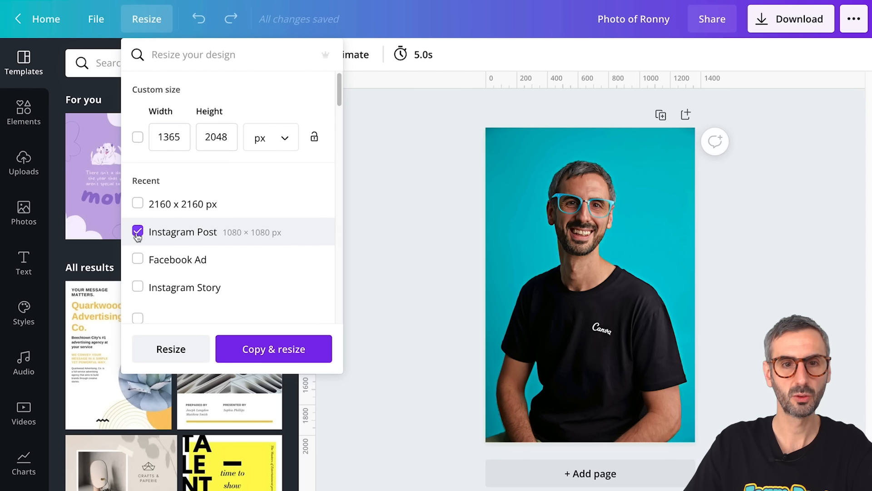
click(281, 359)
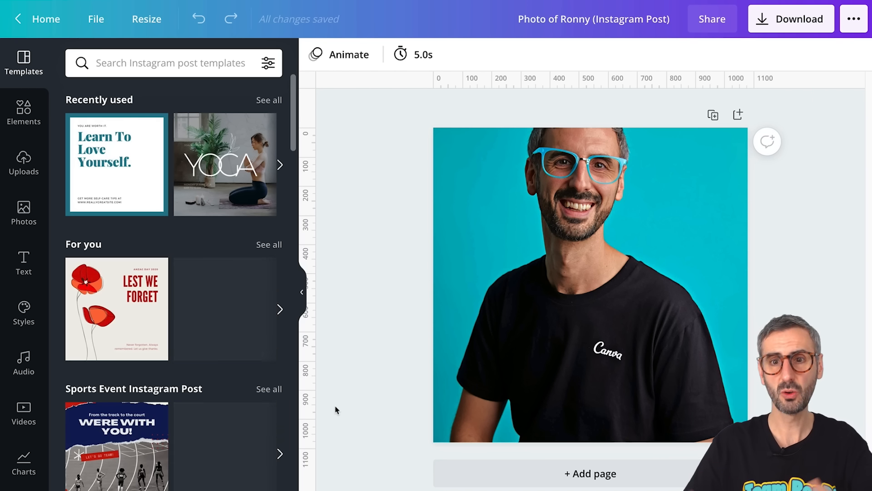
- Reposition the portrait downward within the square Instagram Post crop so the whole head fits in the frame
click(597, 304)
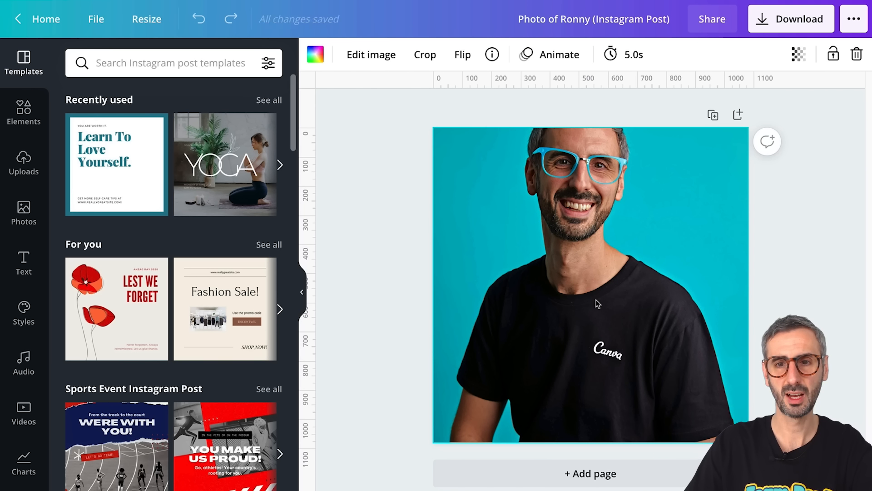
double_click(598, 268)
drag(598, 267, 594, 326)
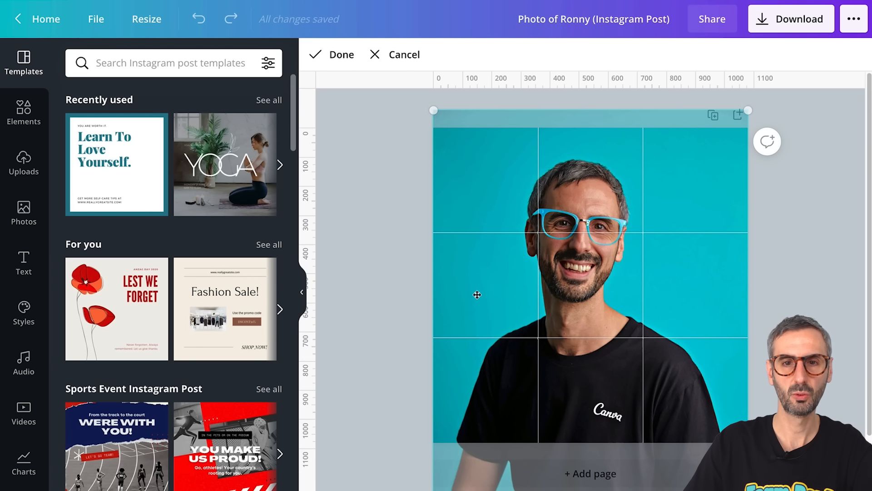
click(339, 307)
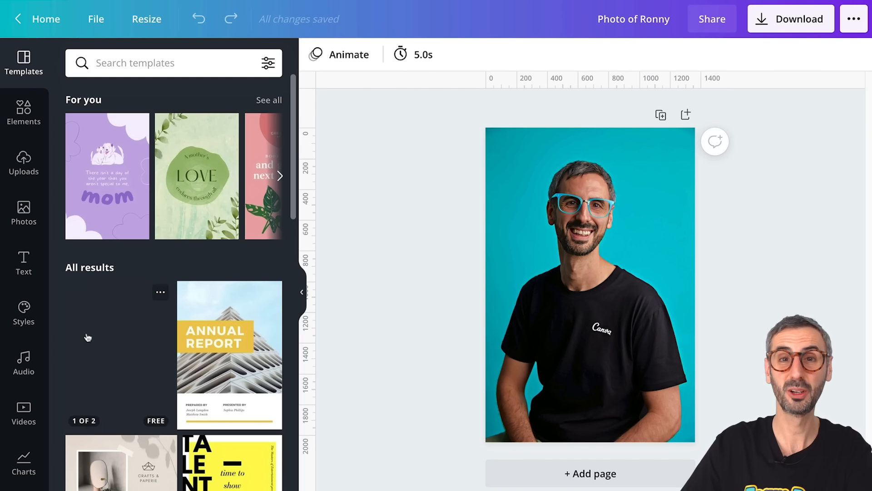
- Return to the home page and start a new design by choosing a photo file to edit
click(39, 30)
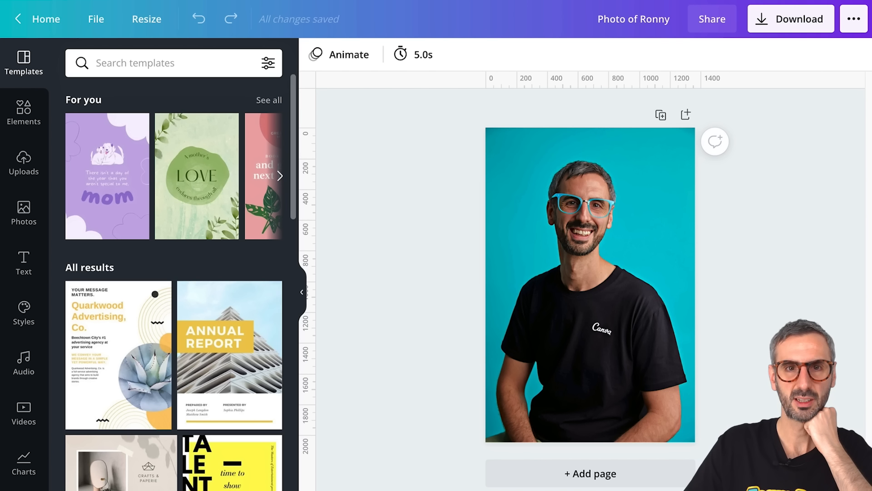
mouse_move(487, 261)
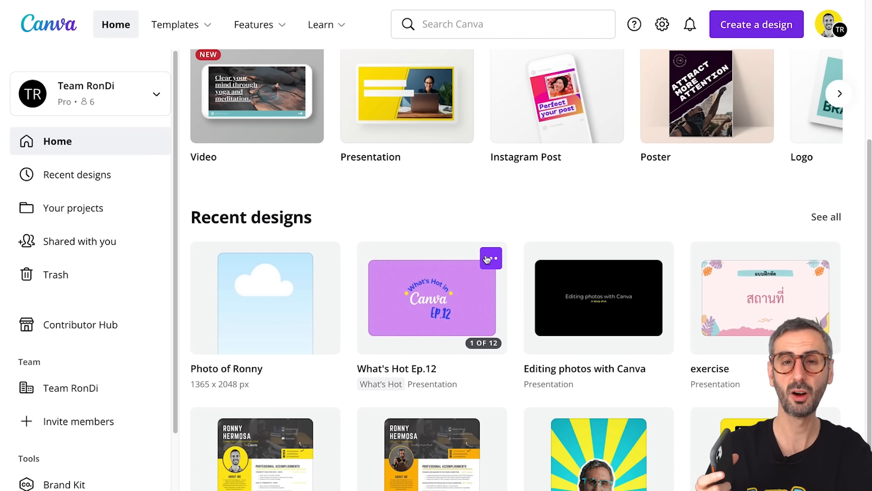
scroll(510, 266, up, 5)
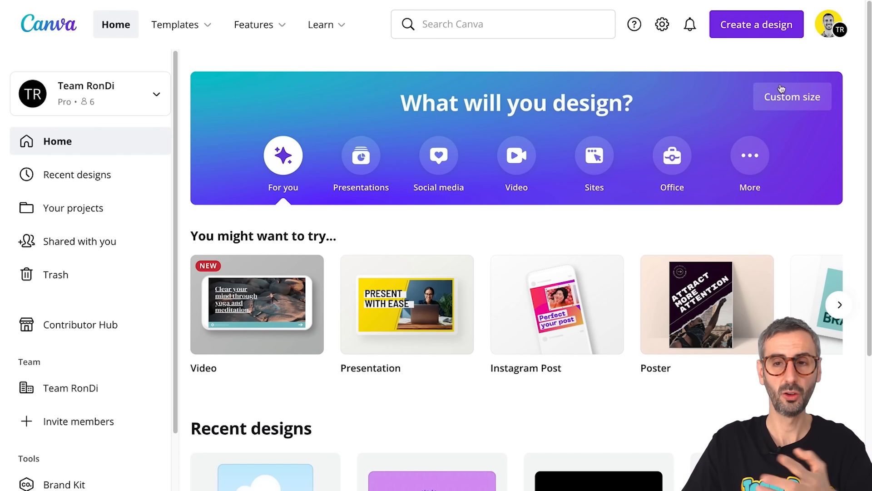
click(771, 28)
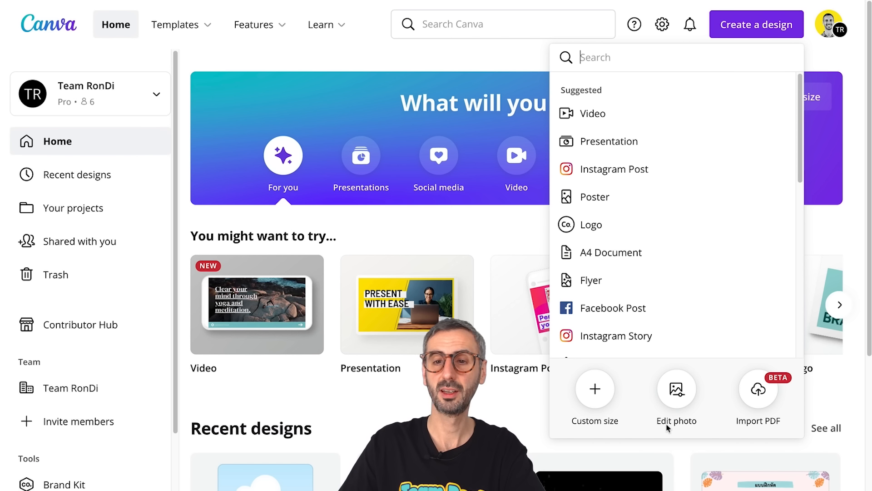
click(675, 391)
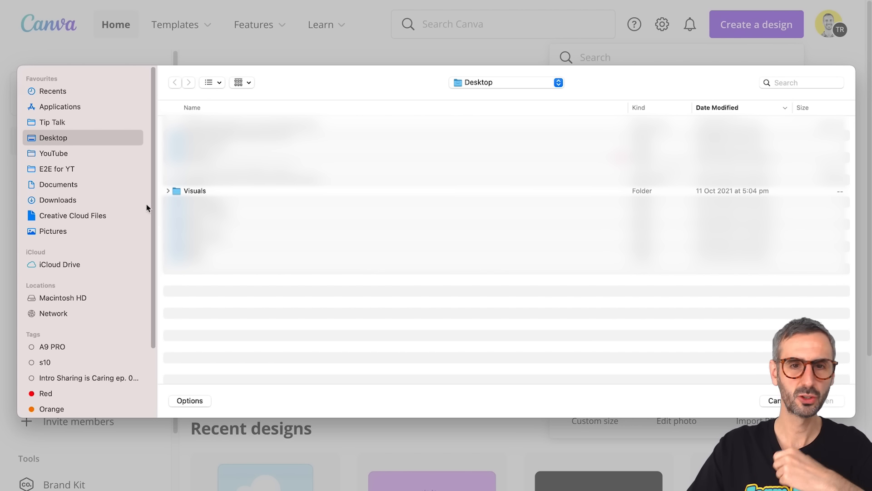
- Upload Newbies-March-5_73.jpg from the Visuals folder on the Desktop and open it for photo editing
double_click(196, 190)
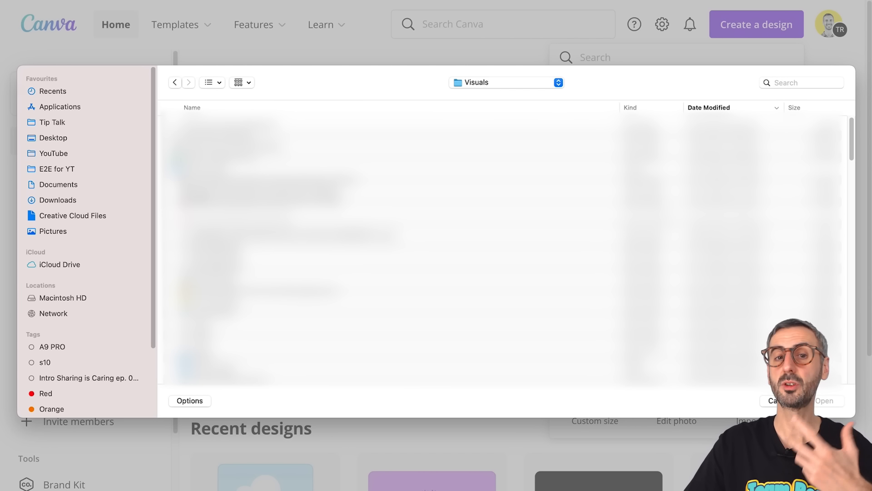
scroll(502, 250, down, 4)
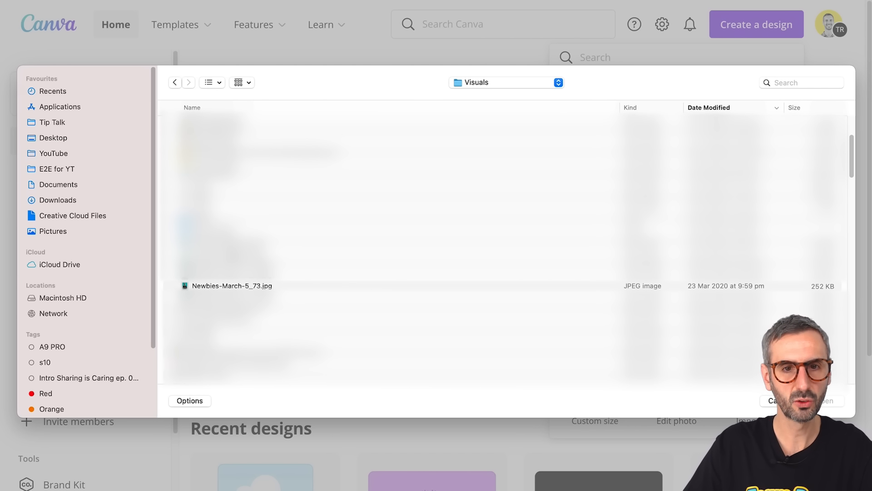
double_click(220, 286)
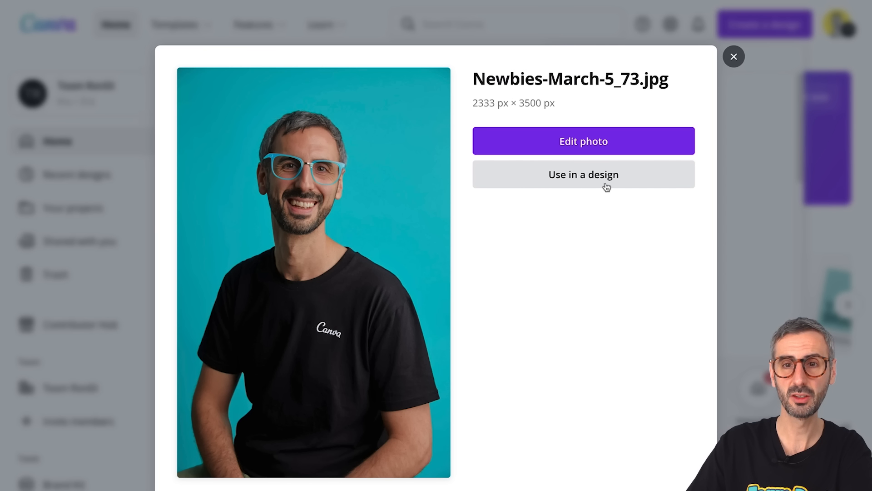
click(606, 142)
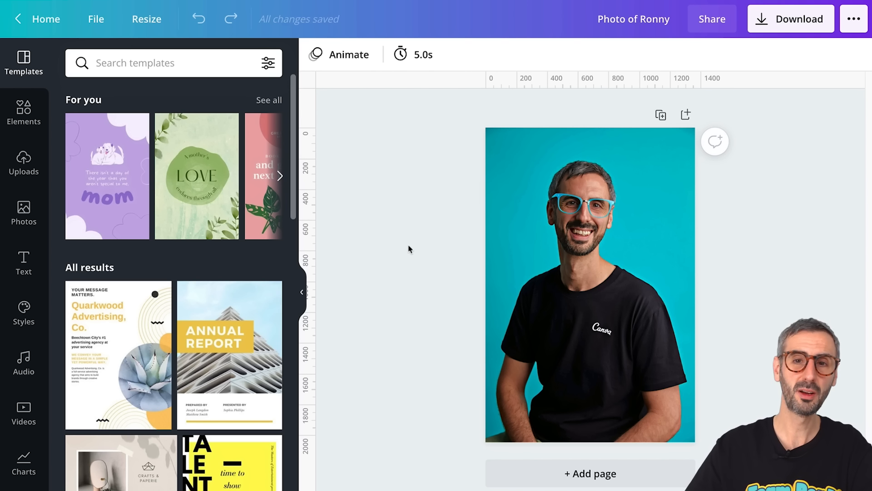
- Open the image effects for the portrait photo and remove its background with the Background Remover
click(589, 272)
click(376, 64)
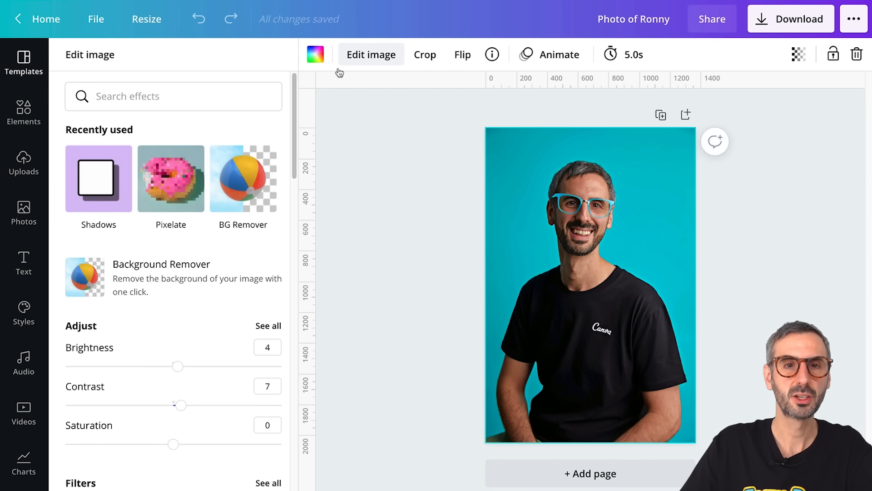
scroll(260, 273, down, 1)
scroll(259, 268, up, 1)
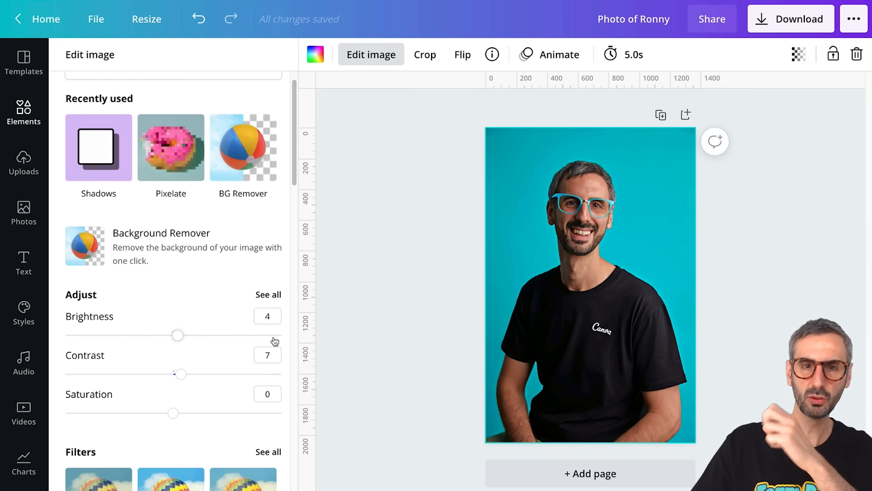
scroll(274, 340, up, 1)
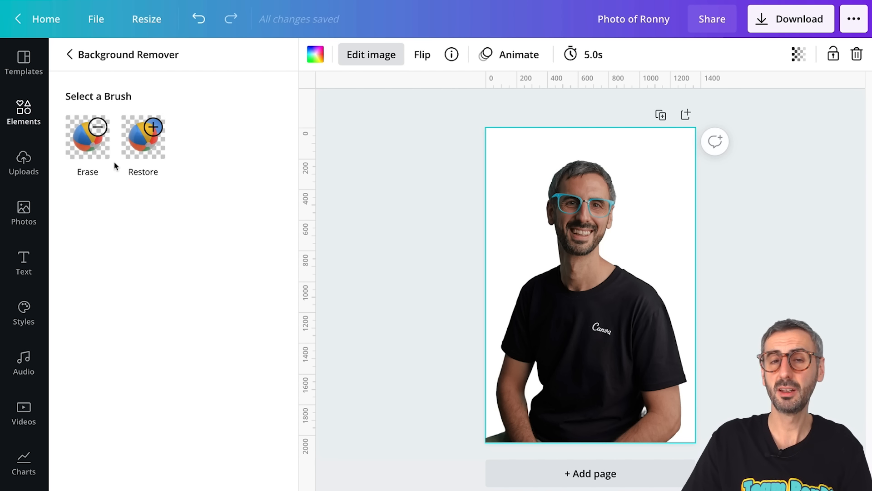
- Restore a patch of background beside the head with the size 25 brush and erase it again at brush size 74
click(143, 155)
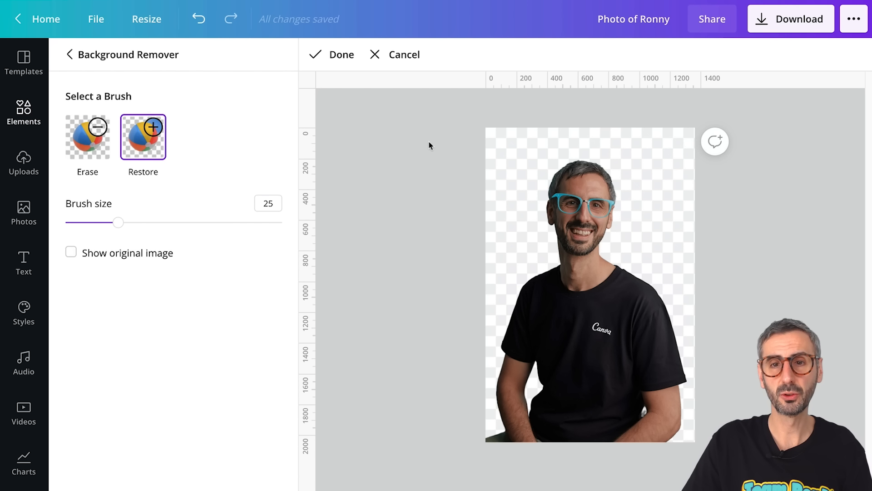
mouse_move(500, 149)
mouse_down()
mouse_move(516, 151)
mouse_move(511, 181)
mouse_up()
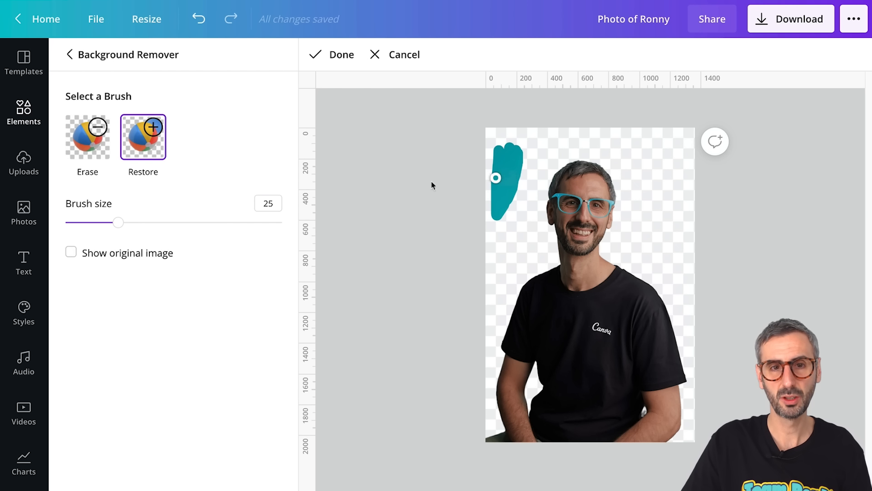
click(88, 139)
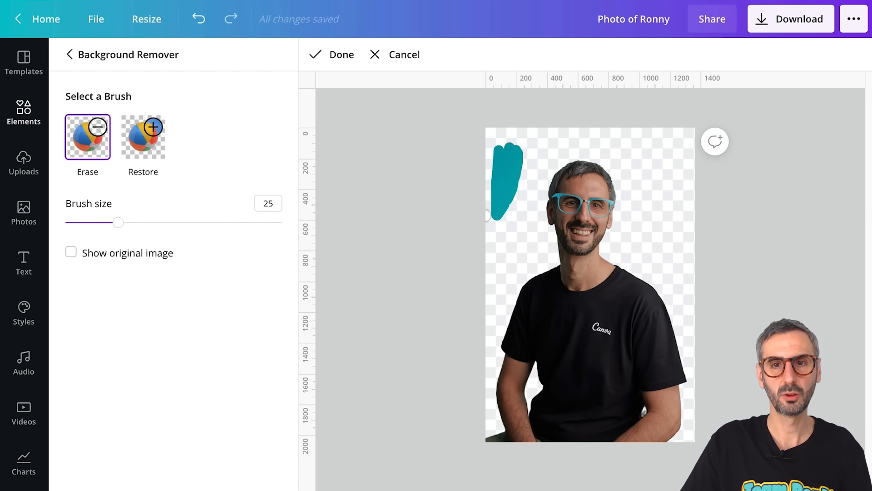
drag(118, 222, 226, 222)
mouse_move(504, 148)
mouse_down()
mouse_move(510, 203)
mouse_move(495, 218)
mouse_move(500, 134)
mouse_move(483, 200)
mouse_up()
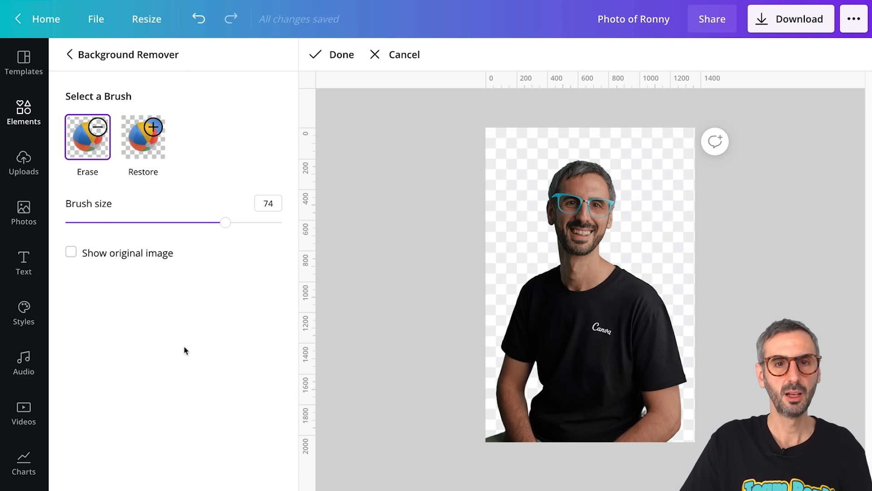
- Finish the brush corrections and apply the background removal to the portrait
click(353, 64)
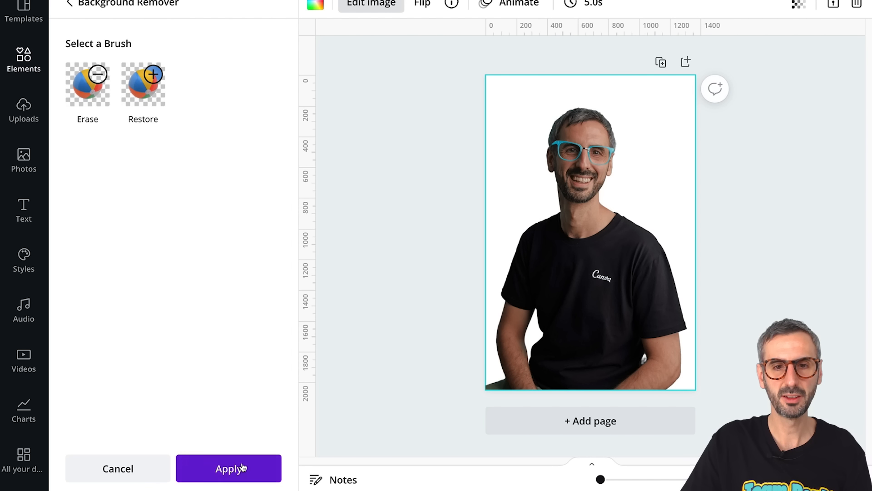
click(243, 468)
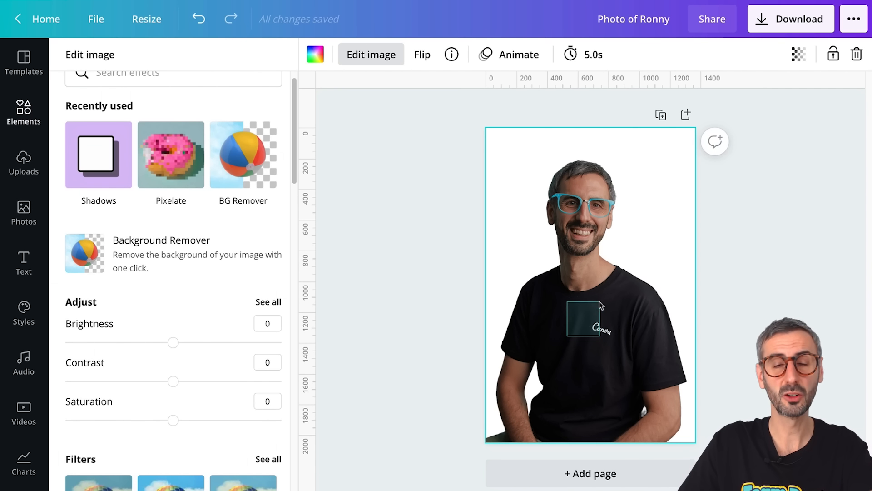
click(482, 316)
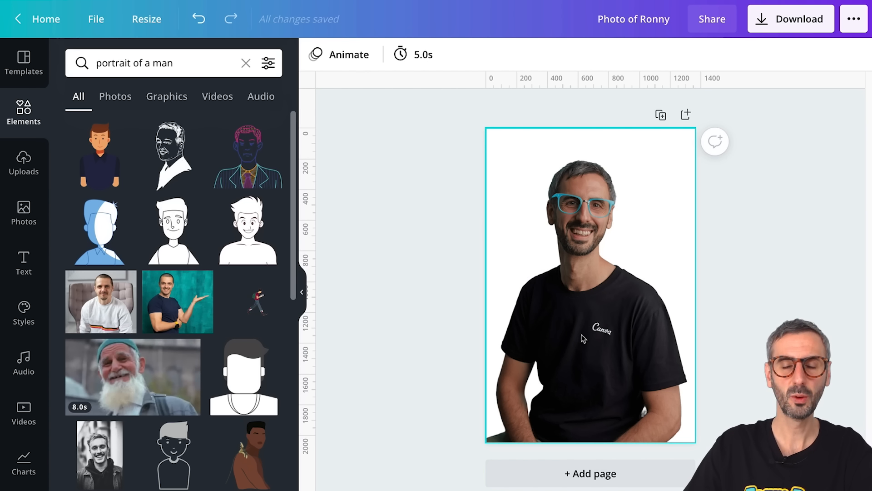
- Detach the portrait cut-out from the page background and move it down to the page's lower edge
drag(591, 322, 613, 300)
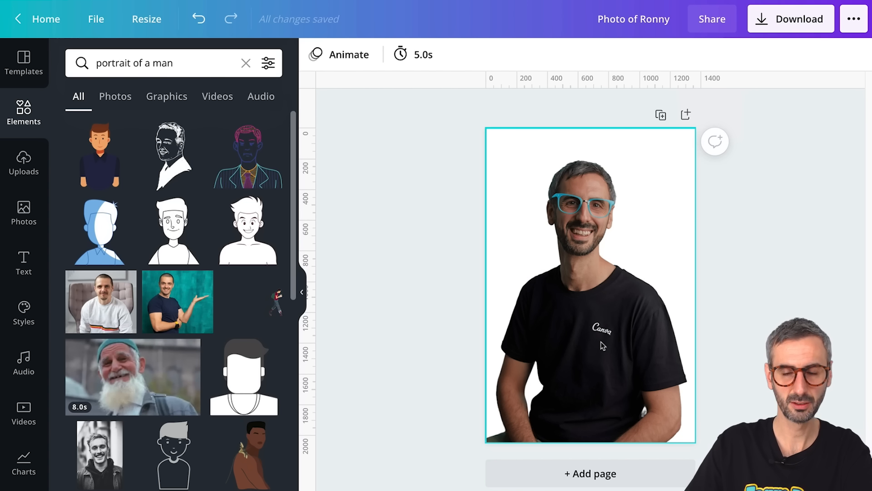
right_click(586, 311)
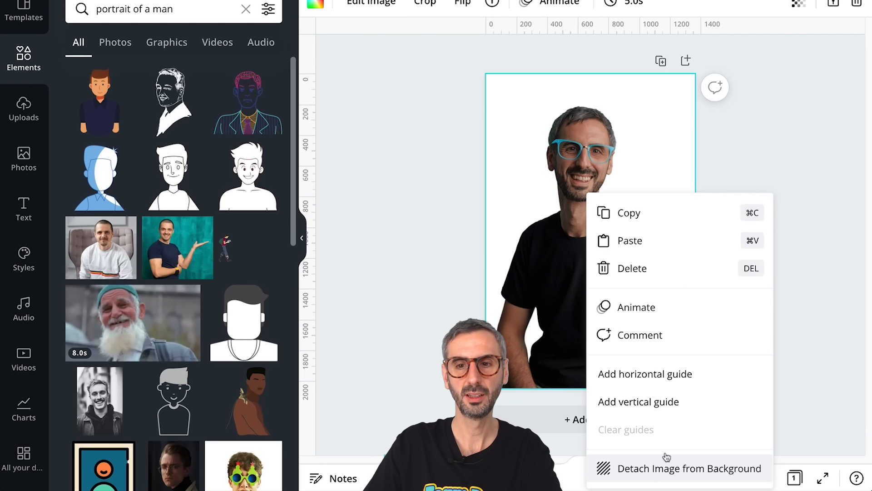
click(766, 473)
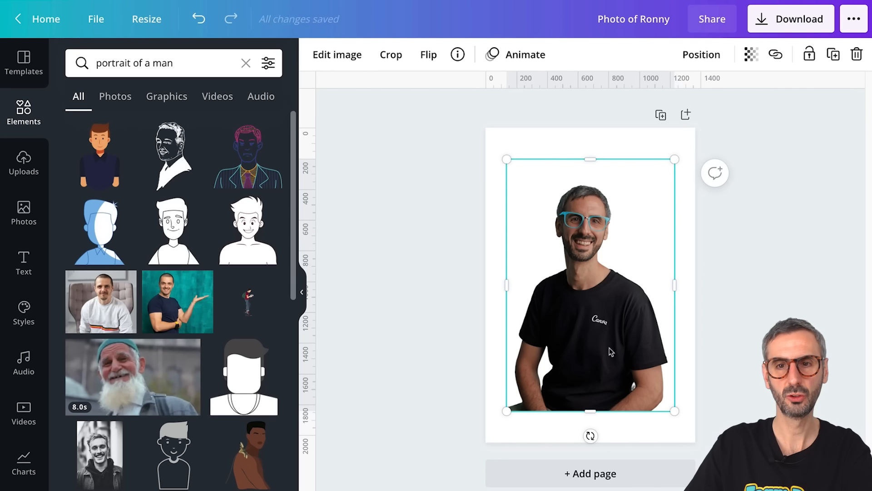
drag(610, 291, 619, 293)
drag(619, 347, 606, 386)
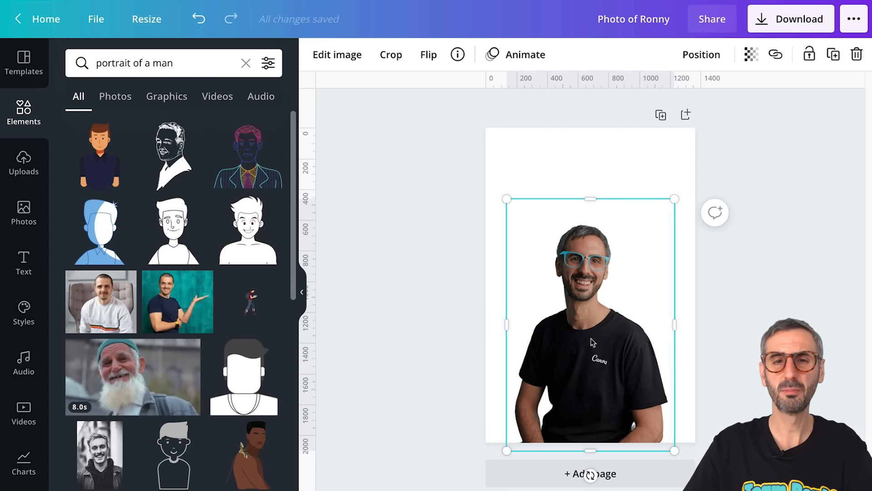
click(449, 362)
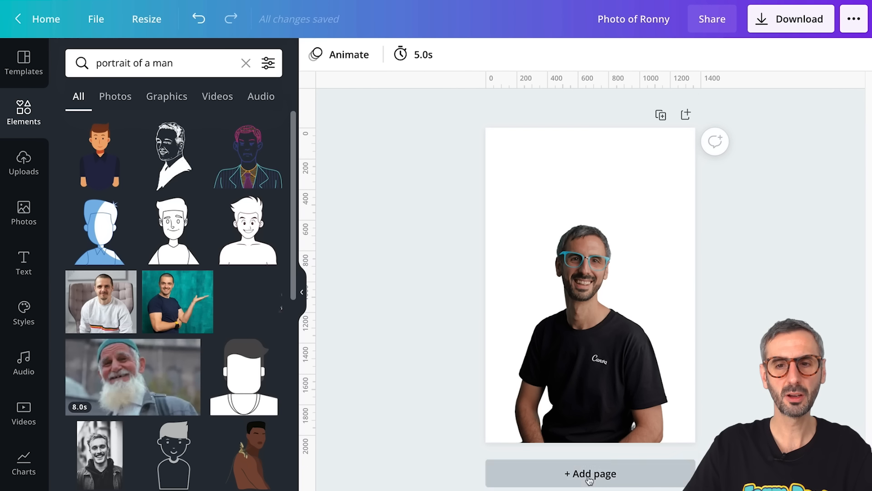
- Add a blank second page to the design and select the portrait cut-out on page 1
click(589, 474)
scroll(590, 454, up, 4)
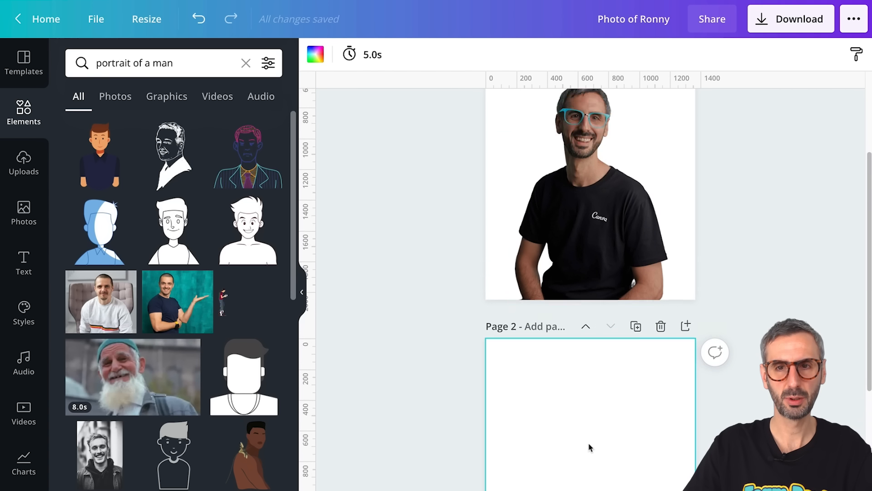
click(578, 239)
scroll(578, 238, up, 3)
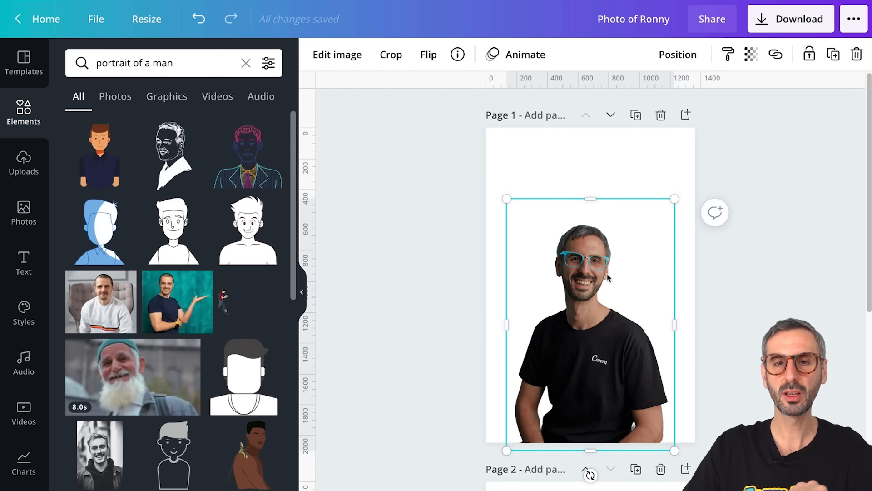
- Open the image editing options of the portrait cut-out on page 1 to examine the option for restoring the original
click(617, 152)
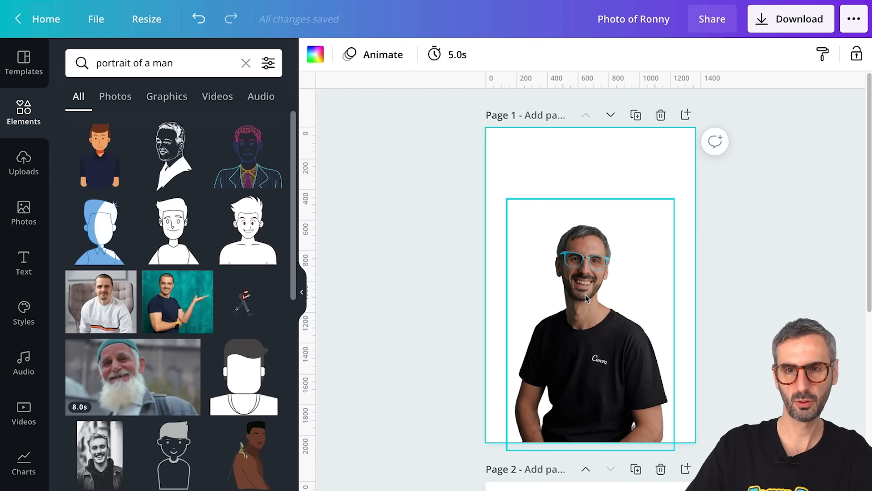
click(521, 213)
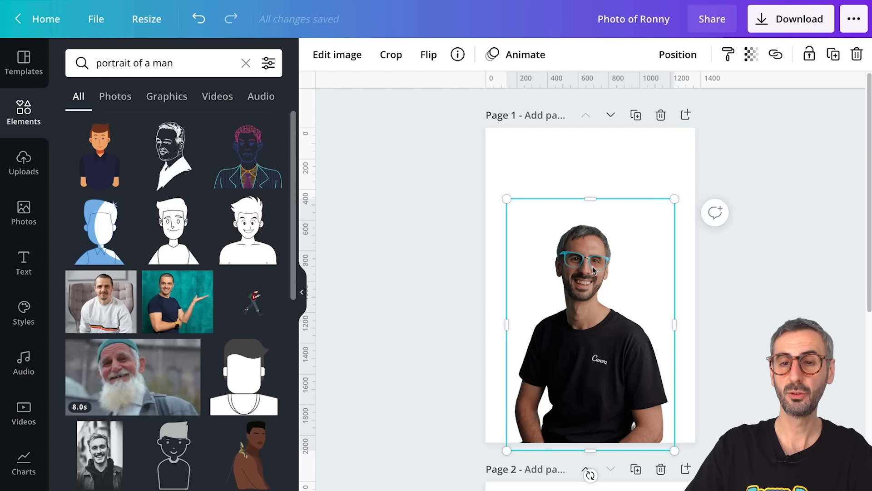
click(356, 59)
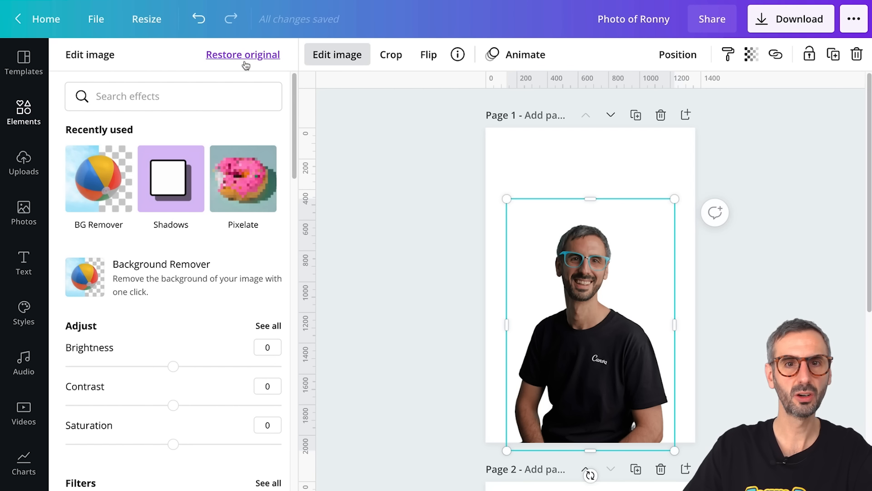
click(646, 146)
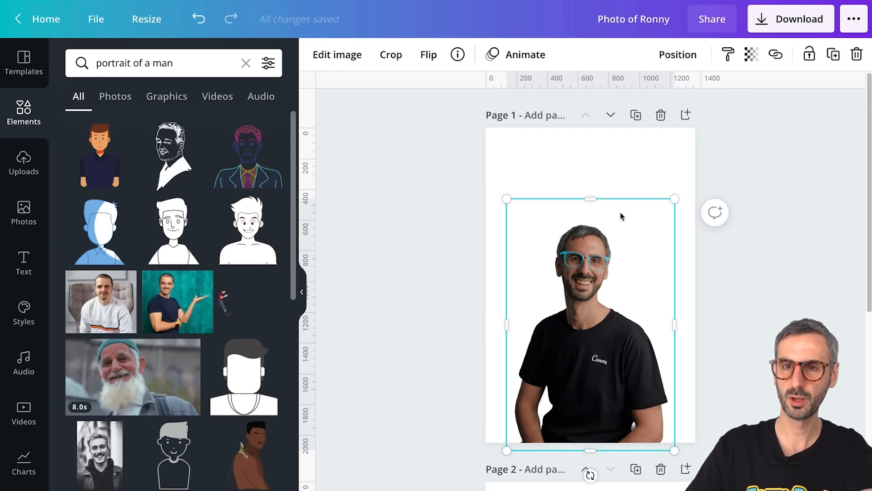
- Restore the original background of the portrait copy on page 2 and enlarge the photo to fill the page
scroll(626, 234, down, 5)
click(652, 265)
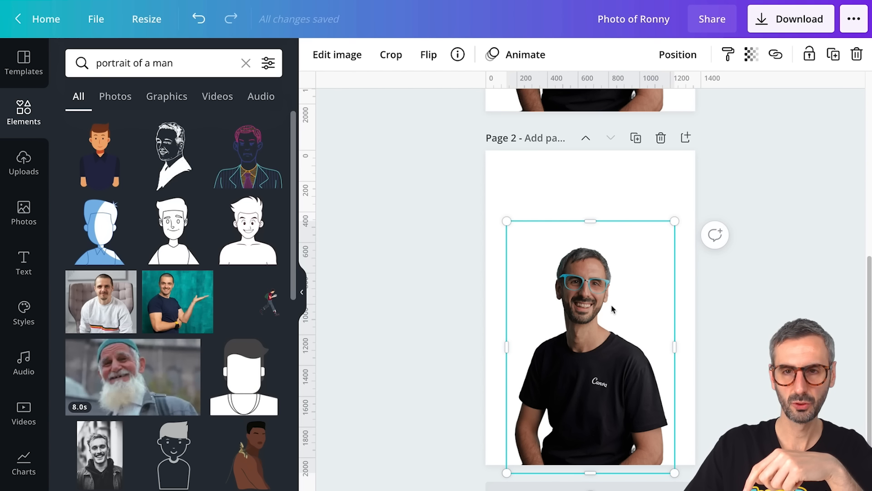
click(339, 55)
click(245, 55)
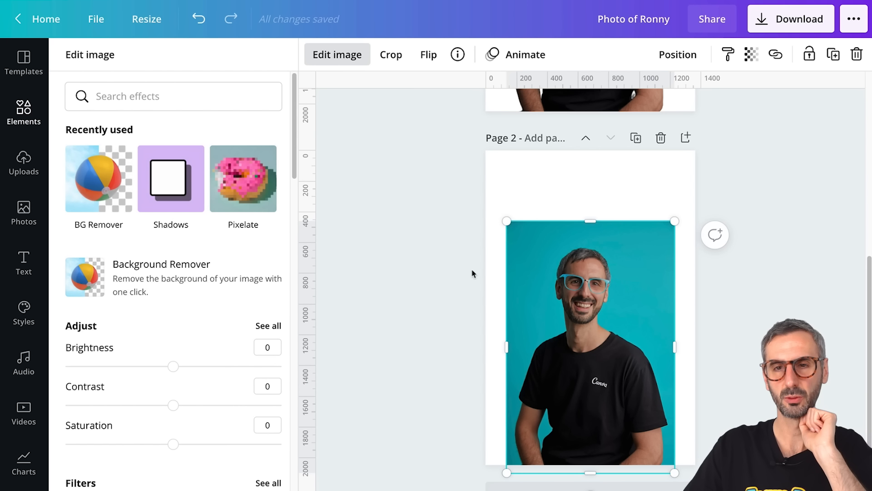
drag(642, 301, 621, 230)
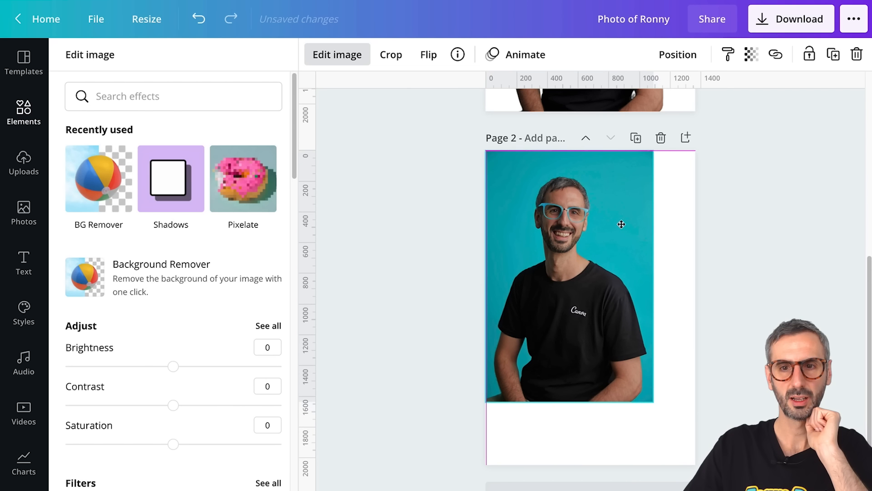
drag(653, 399, 670, 475)
- Move the full-background photo page ahead of the cut-out page
scroll(699, 388, up, 1)
scroll(699, 388, up, 1)
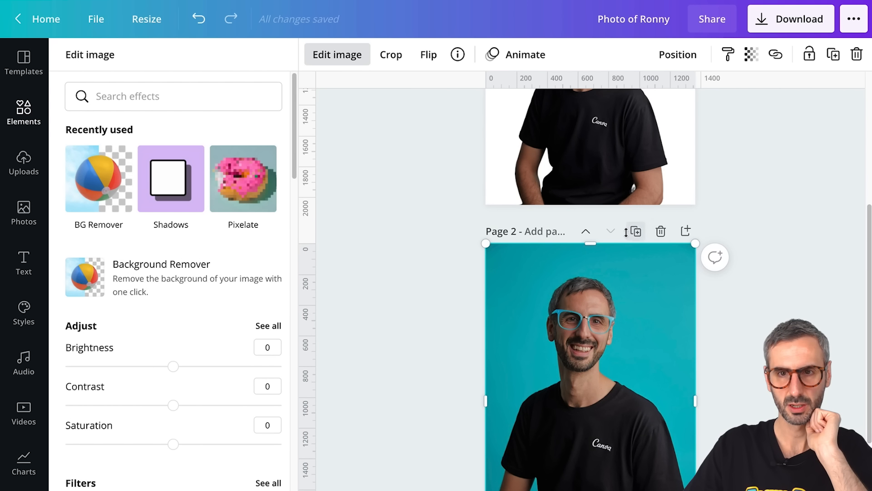
click(586, 231)
scroll(598, 352, down, 7)
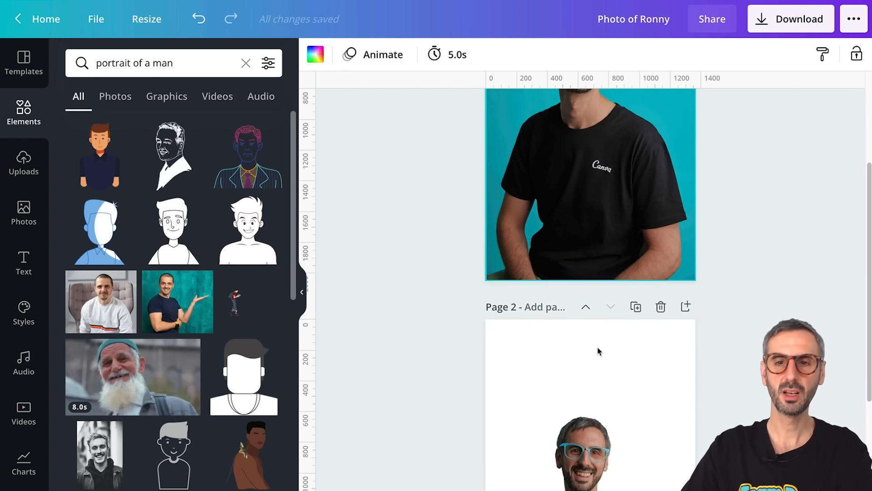
click(740, 408)
scroll(732, 406, up, 1)
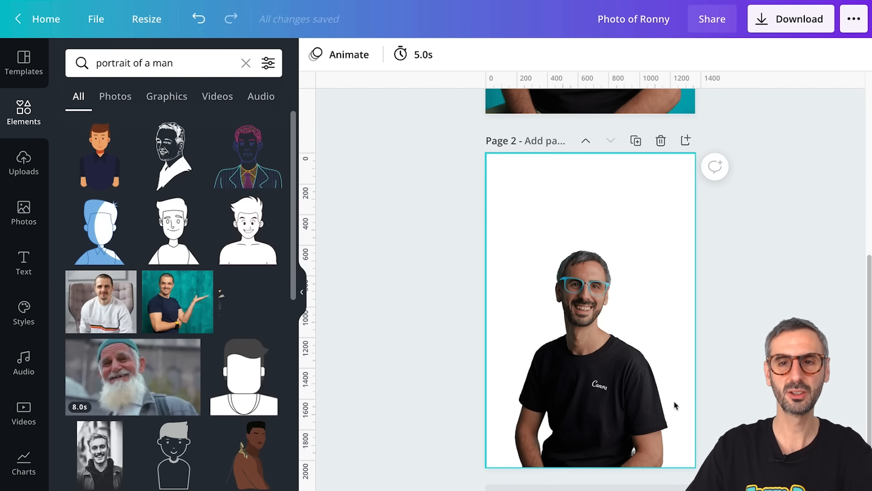
- Select the full-background portrait on page 1 and open its image editing options
click(636, 379)
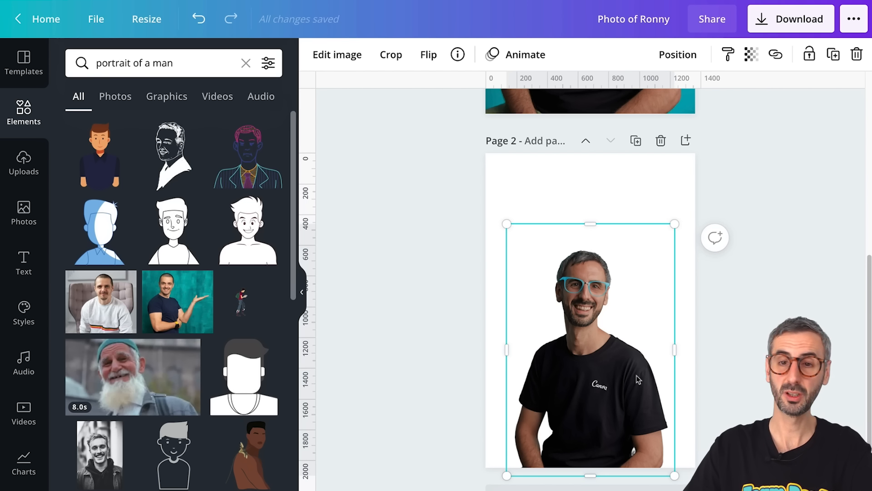
click(336, 56)
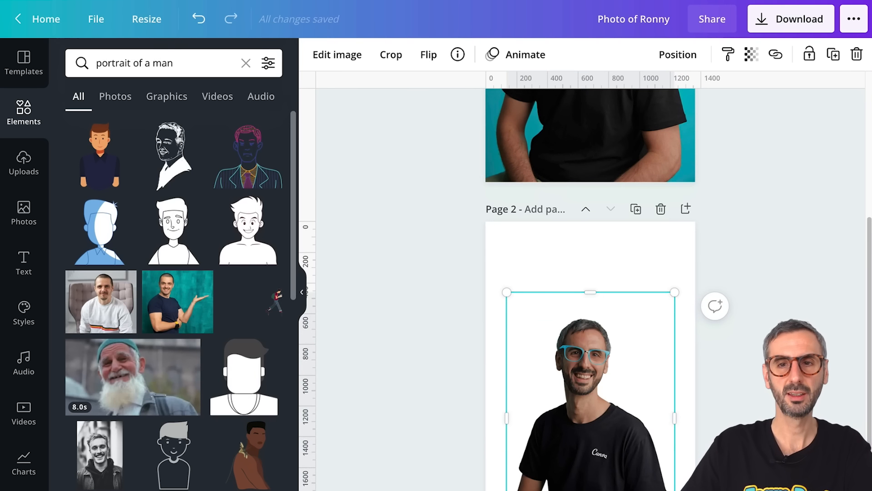
scroll(691, 441, up, 5)
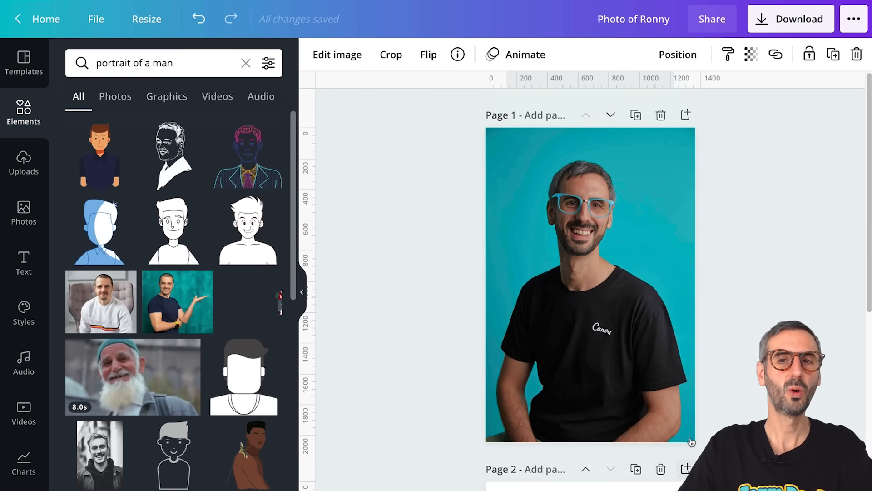
click(690, 439)
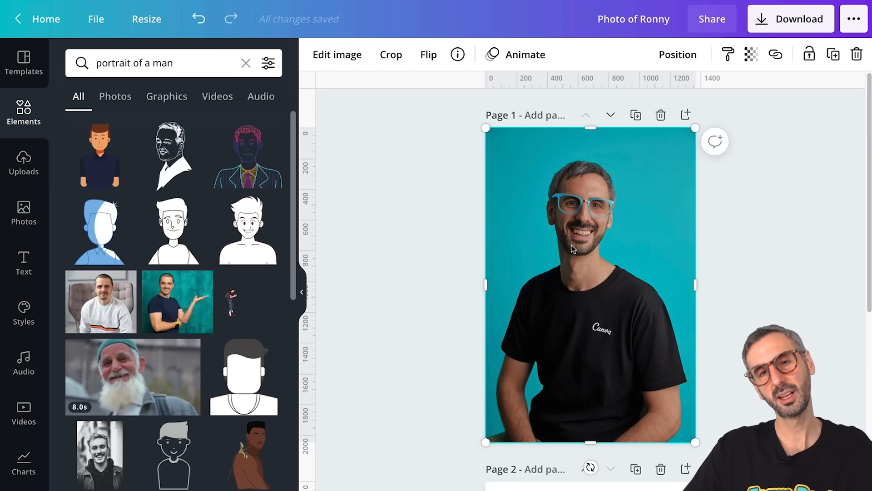
click(361, 55)
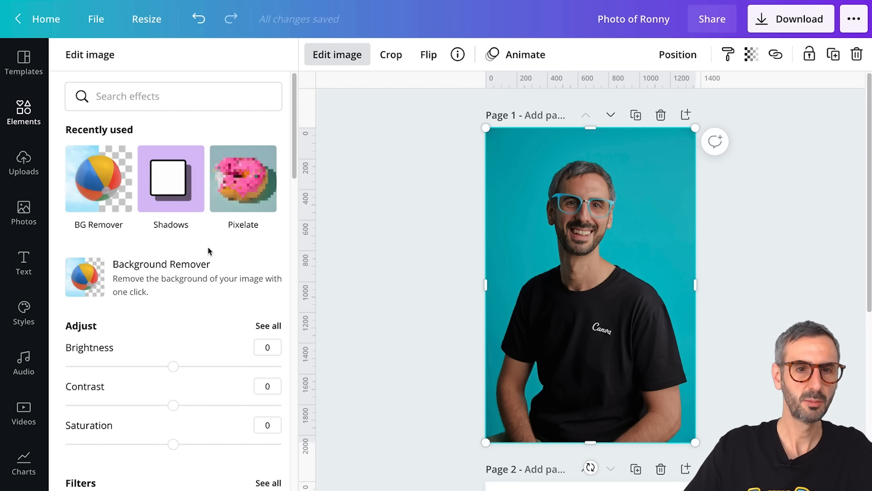
- Look through the adjustments and filters, and browse the full Smartmockups collection including the smartphone mockups
scroll(208, 249, down, 2)
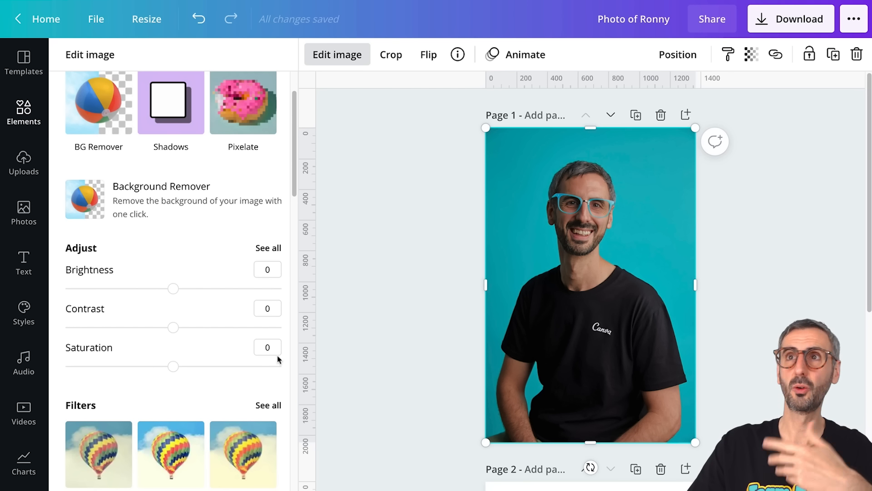
scroll(276, 361, down, 5)
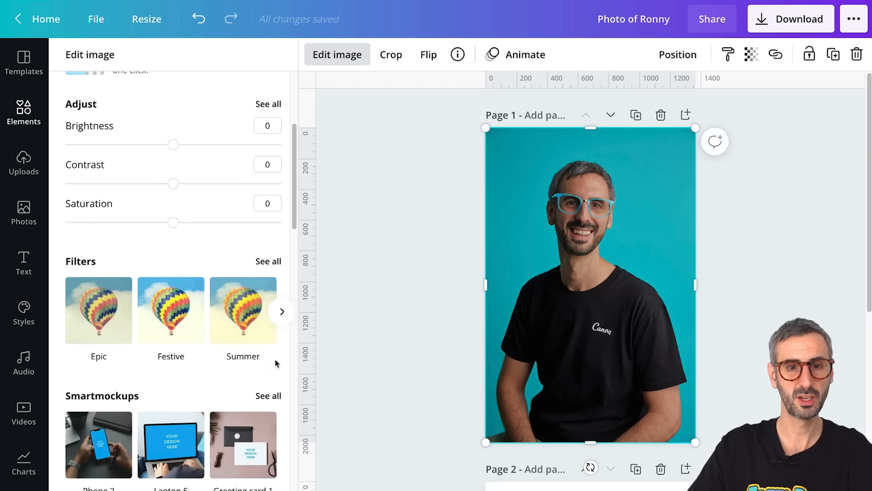
scroll(64, 415, down, 2)
scroll(64, 415, up, 3)
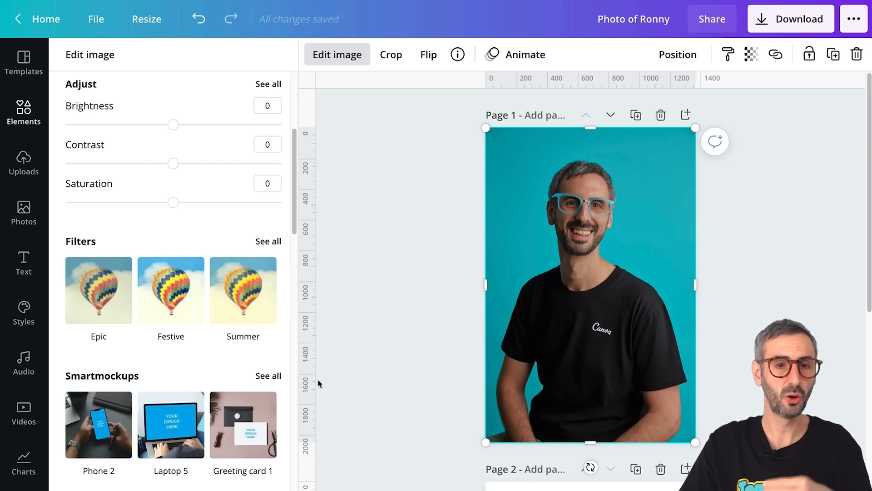
click(275, 375)
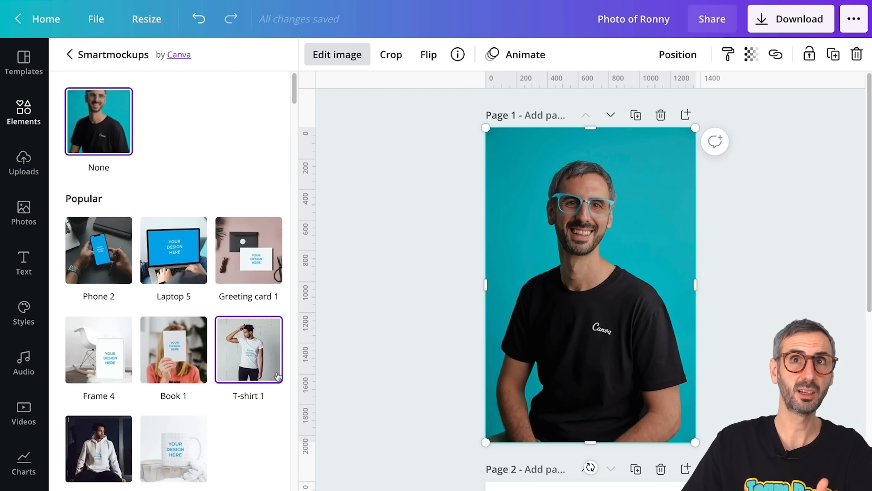
scroll(245, 411, down, 3)
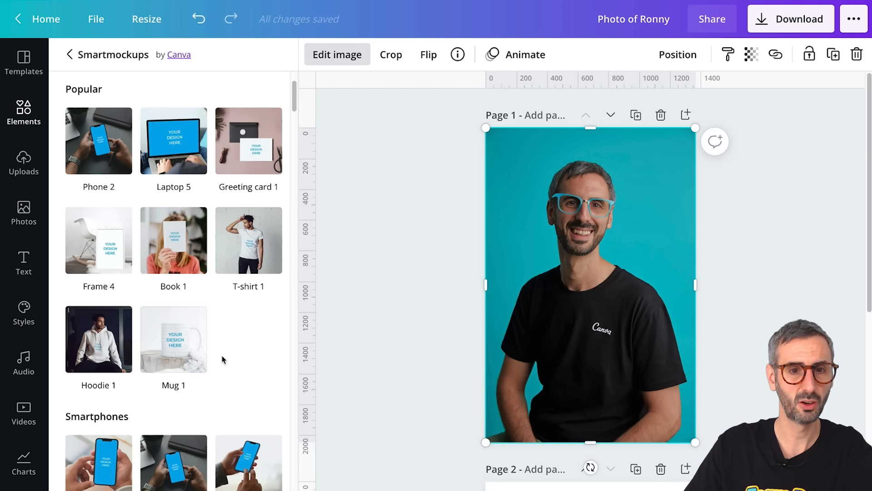
scroll(96, 363, down, 9)
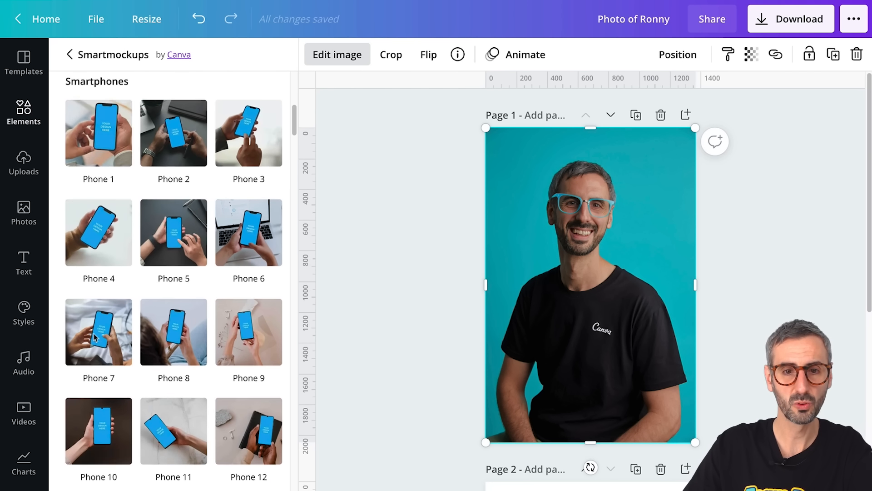
scroll(93, 341, down, 20)
scroll(102, 417, up, 16)
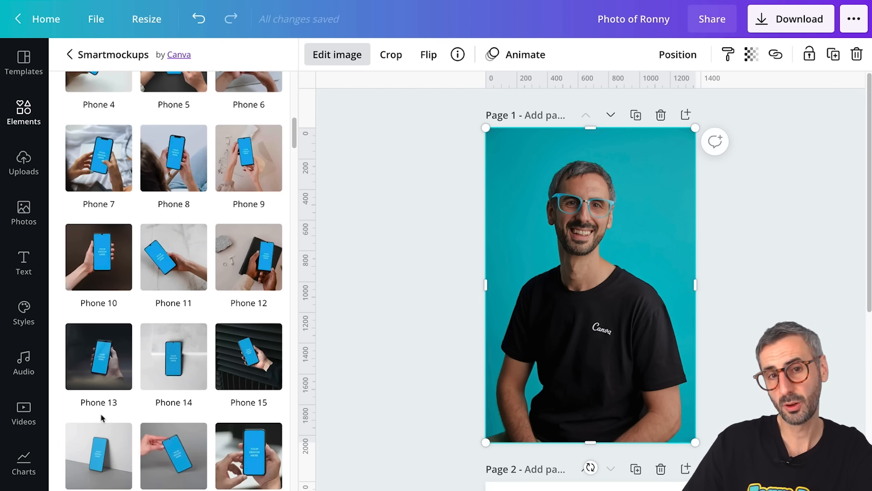
scroll(102, 417, up, 12)
click(70, 54)
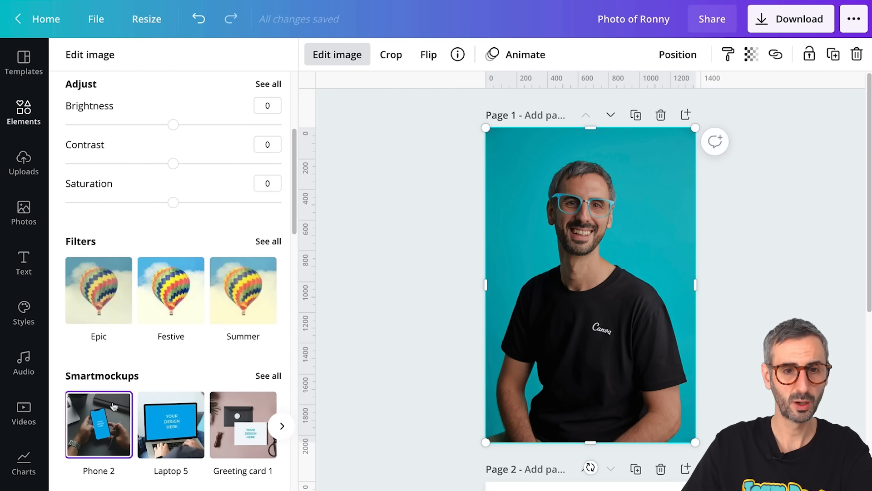
- Examine the remaining image effects, including shadows, frames, duotone, photogenic and pixelate styles and the beta tools
scroll(80, 356, up, 1)
scroll(136, 318, down, 2)
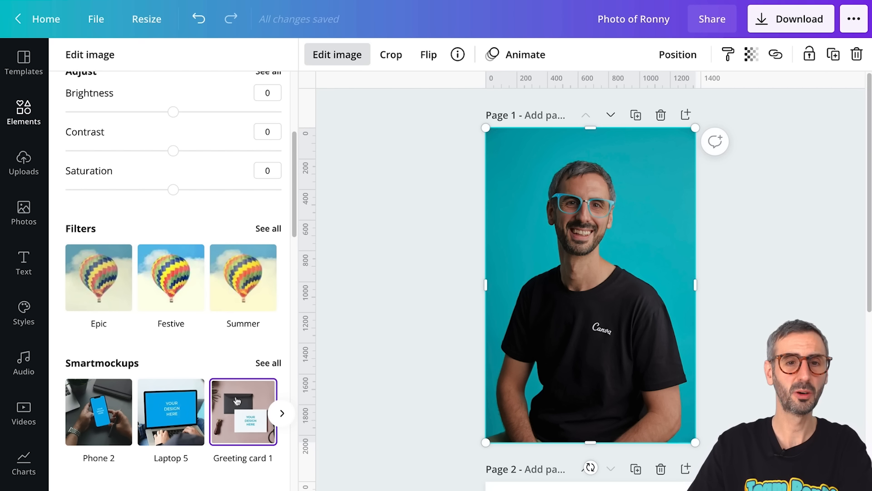
scroll(236, 406, down, 1)
scroll(247, 366, down, 15)
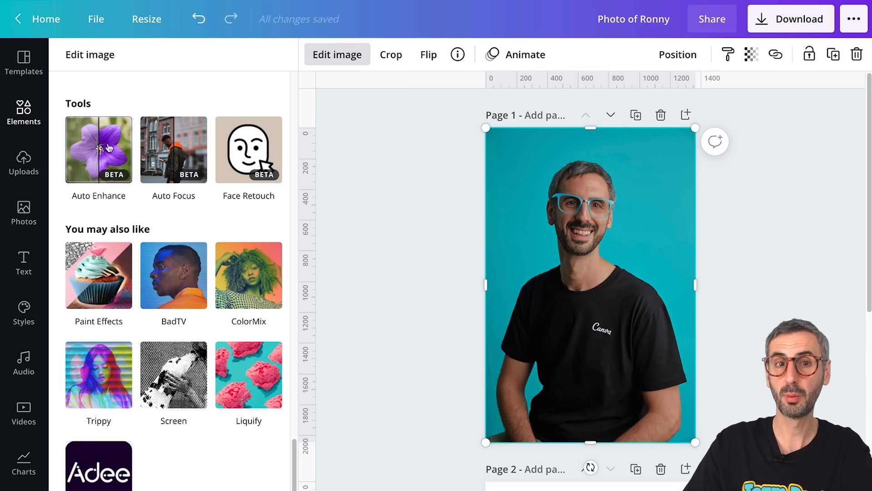
scroll(130, 384, up, 2)
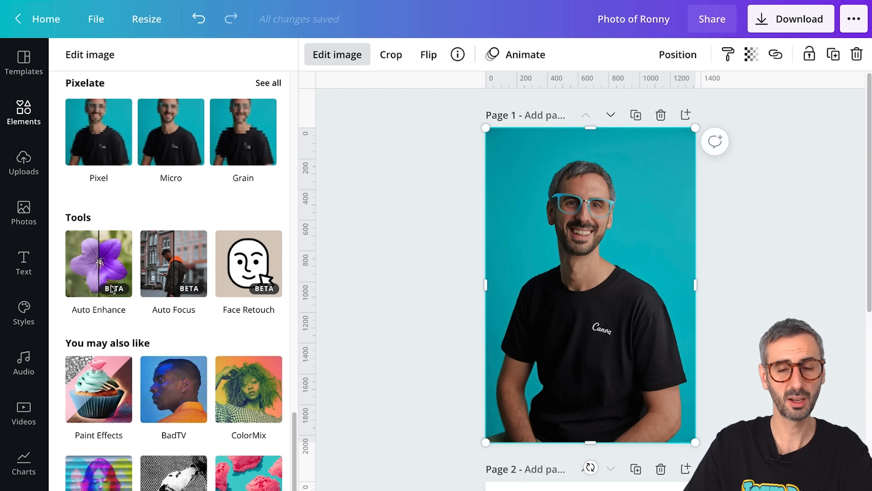
scroll(132, 352, up, 15)
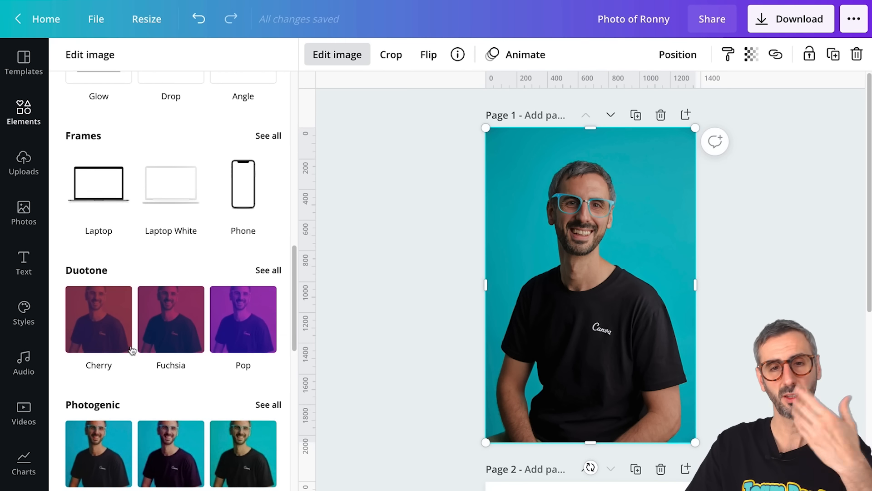
scroll(132, 356, up, 5)
scroll(128, 403, down, 3)
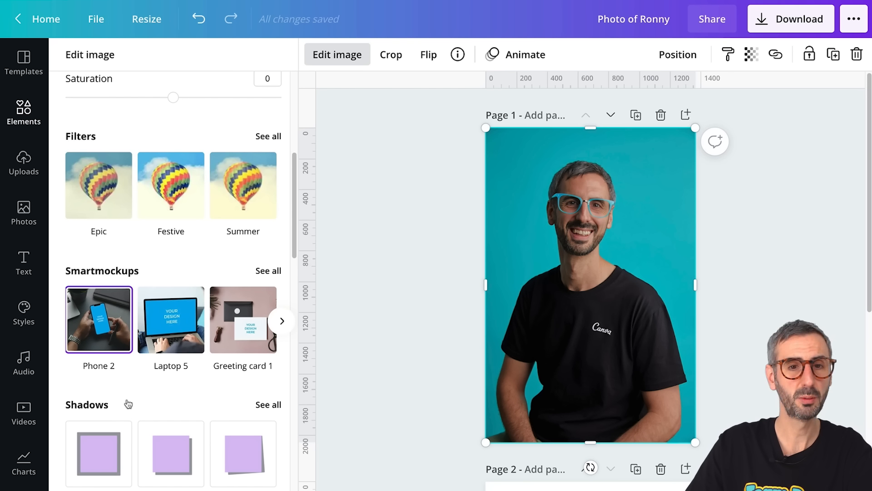
scroll(128, 403, down, 2)
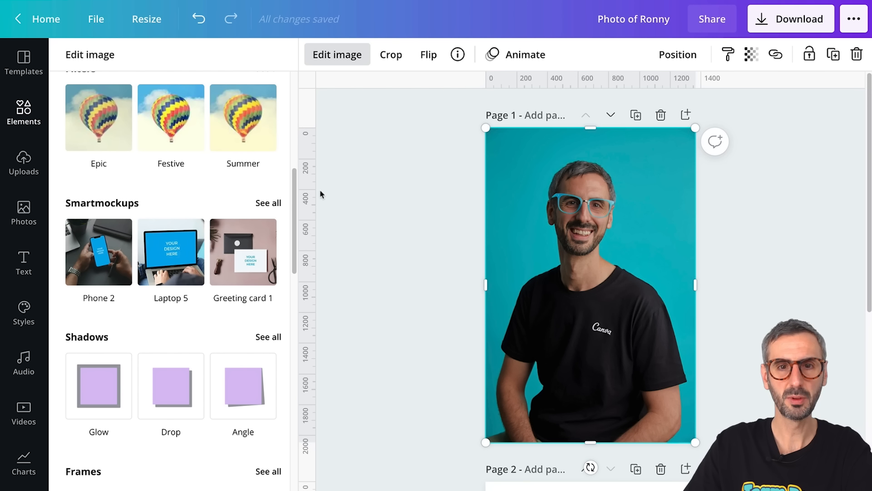
- Apply the Phone 10 smartphone mockup from Smartmockups to the portrait on page 1
click(268, 204)
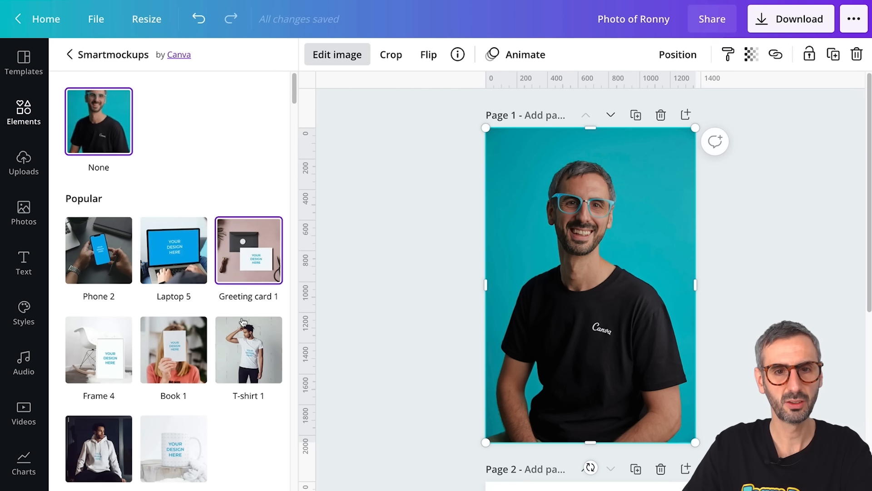
scroll(246, 321, down, 6)
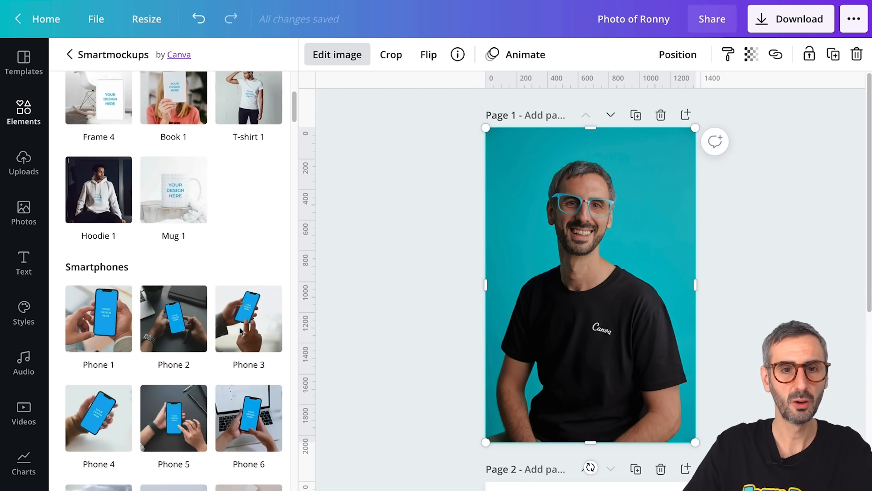
scroll(214, 308, down, 7)
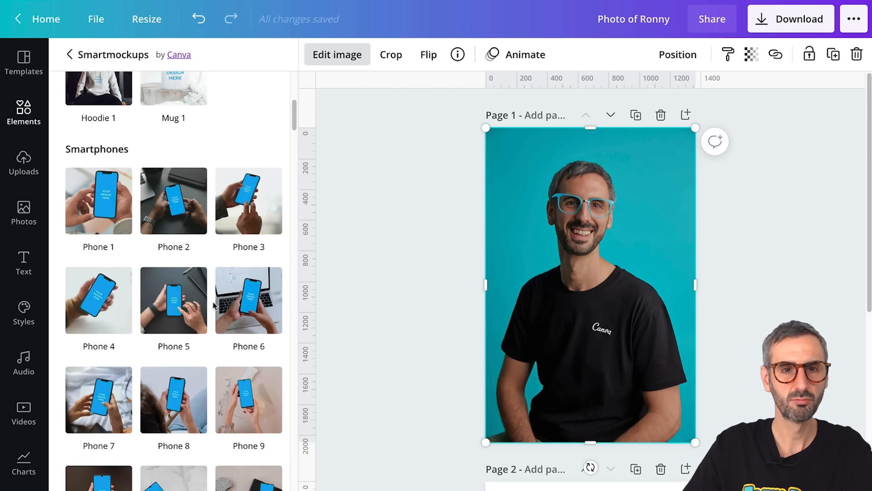
scroll(211, 345, down, 1)
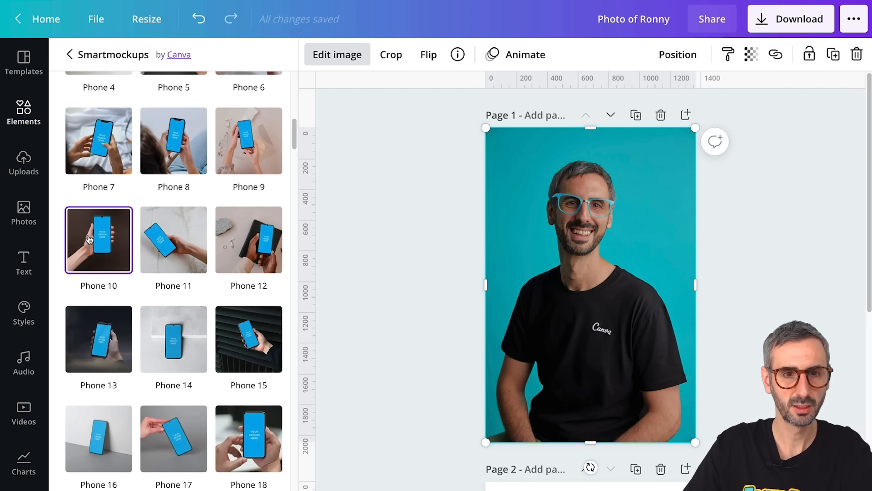
click(99, 246)
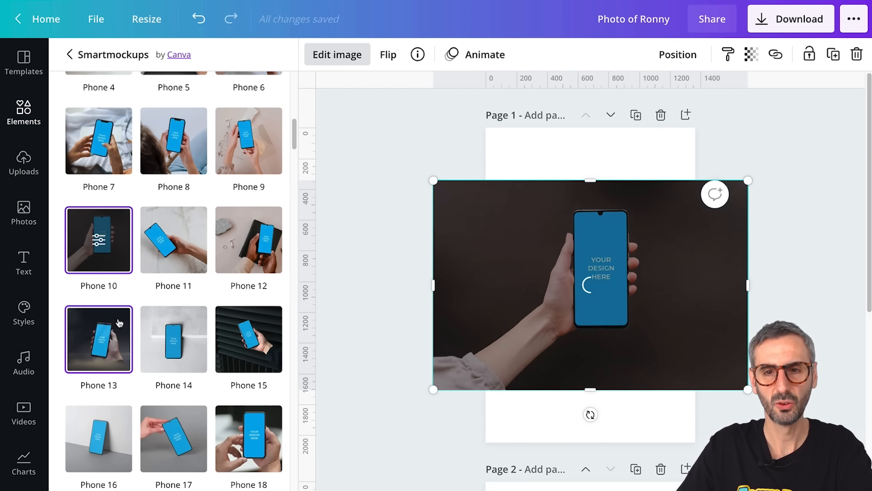
click(408, 191)
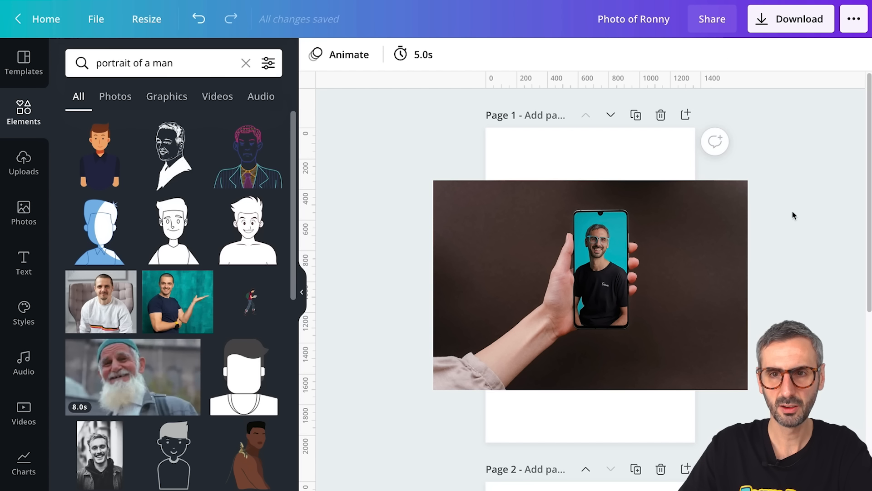
- Crop the sides of the phone mockup image to the page edges and extend it vertically to fill page 1
click(560, 222)
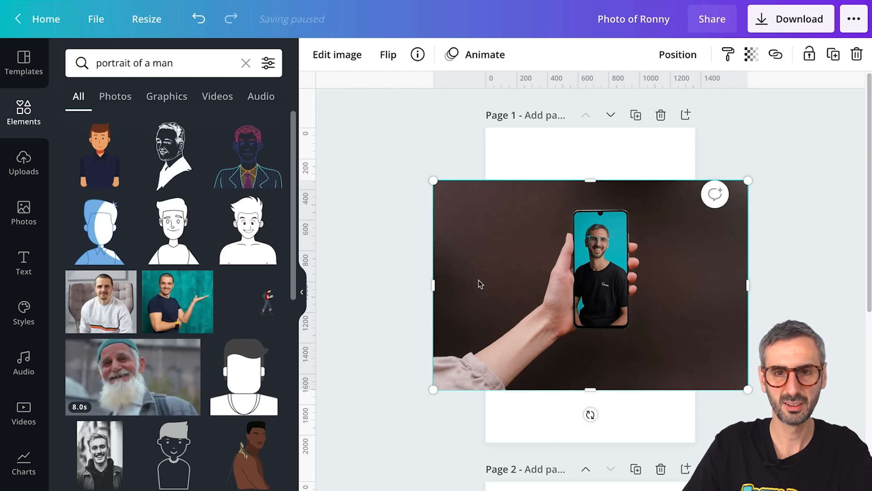
drag(433, 287, 485, 293)
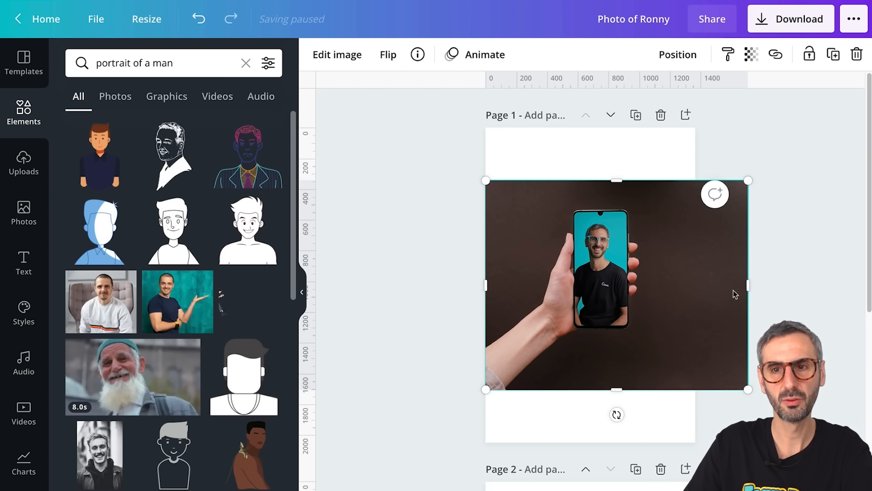
drag(747, 286, 696, 290)
drag(598, 182, 604, 127)
drag(591, 388, 594, 436)
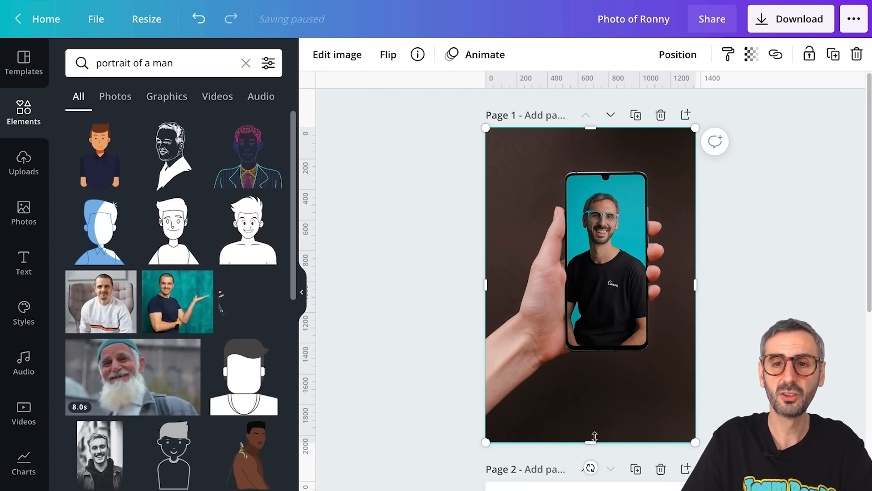
key(Escape)
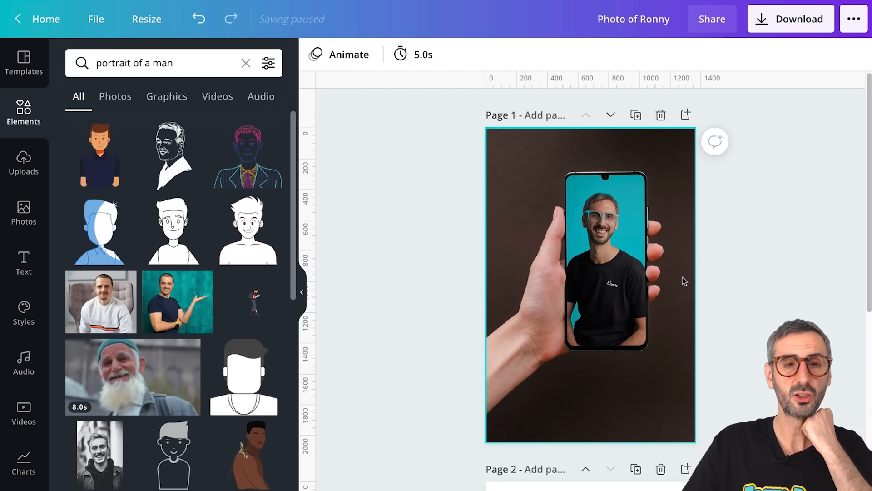
- Restore the phone mockup image on page 1 to the original portrait
click(615, 257)
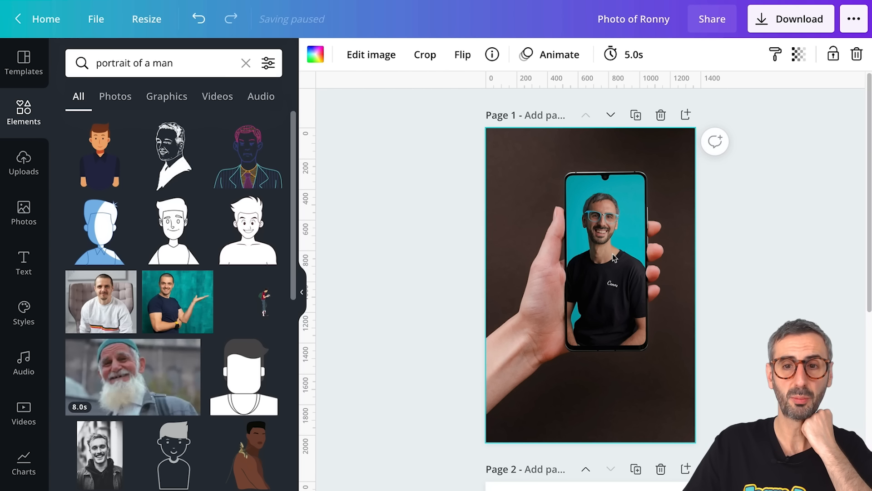
click(370, 55)
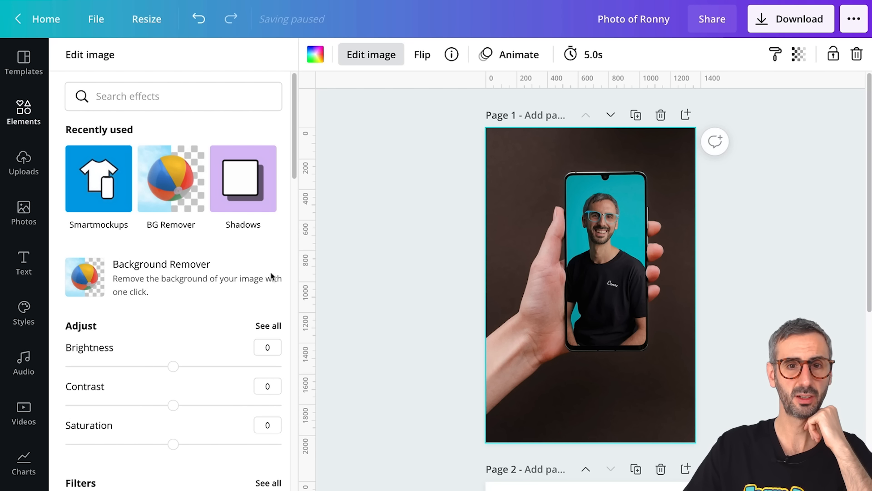
scroll(103, 347, down, 7)
scroll(72, 395, up, 7)
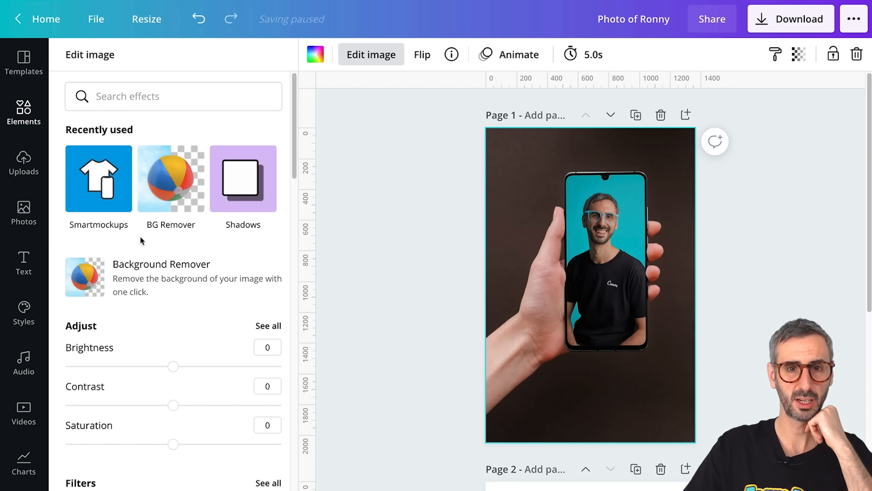
click(519, 254)
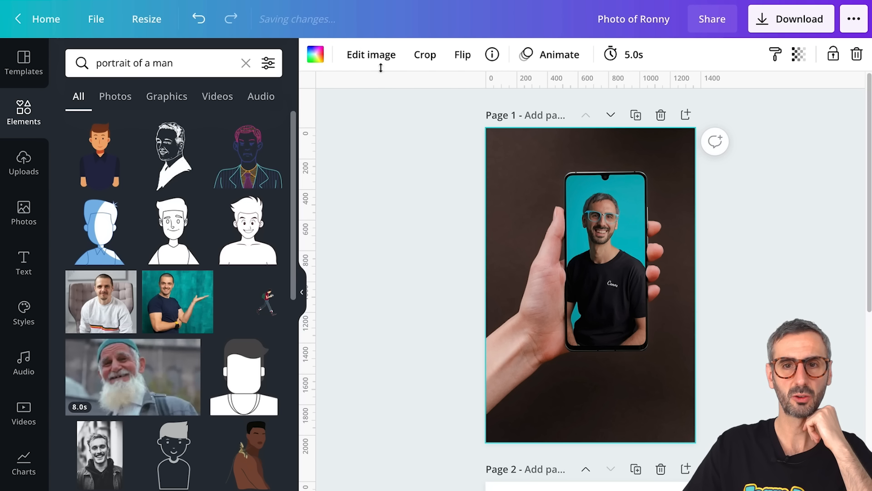
click(371, 56)
click(265, 58)
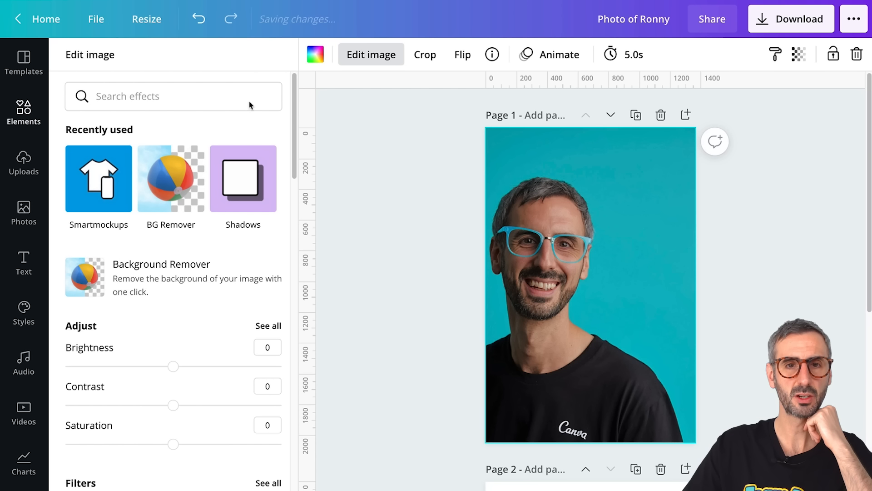
- Scale down and reposition the portrait within the page 1 crop to frame the man's head, torso and arms
double_click(571, 311)
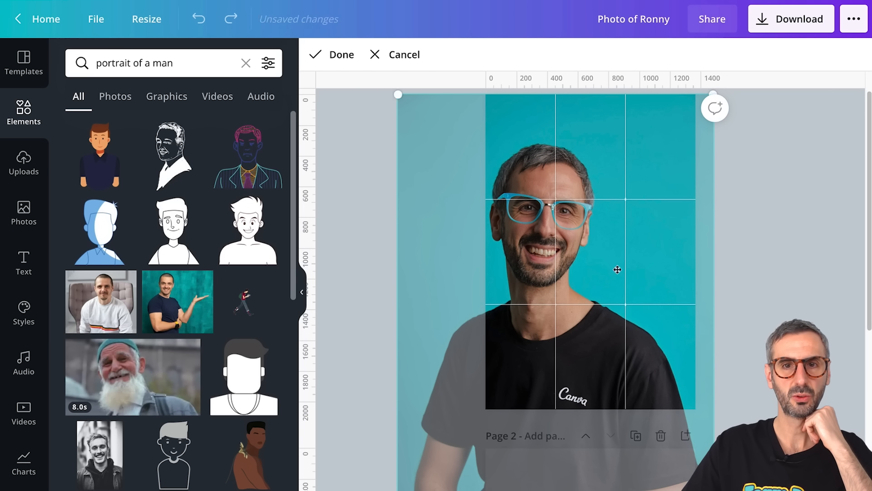
scroll(618, 268, down, 5)
drag(710, 354, 562, 190)
drag(399, 327, 557, 209)
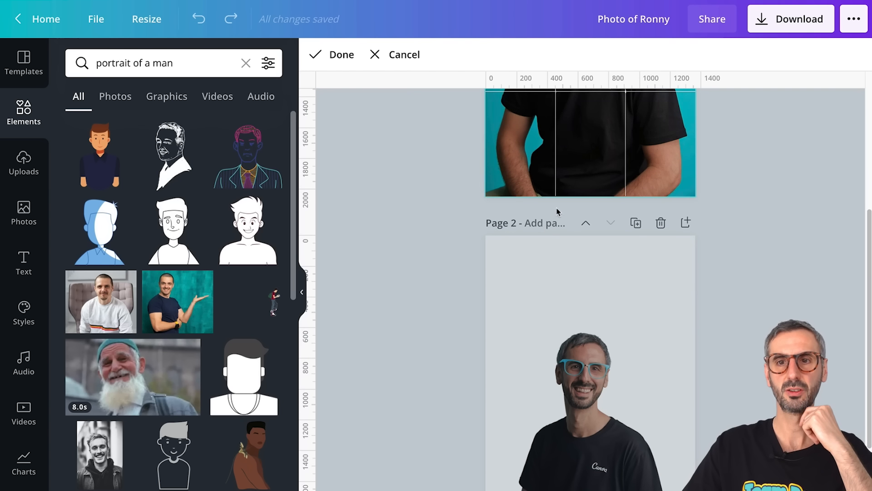
scroll(748, 264, up, 5)
click(748, 261)
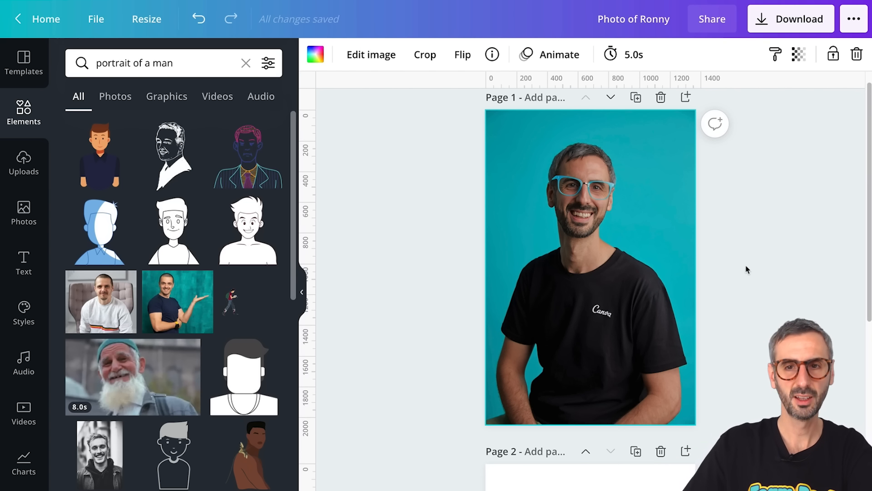
- Duplicate page 1 containing the portrait with its teal background
scroll(750, 277, up, 1)
scroll(749, 284, down, 5)
scroll(749, 283, down, 2)
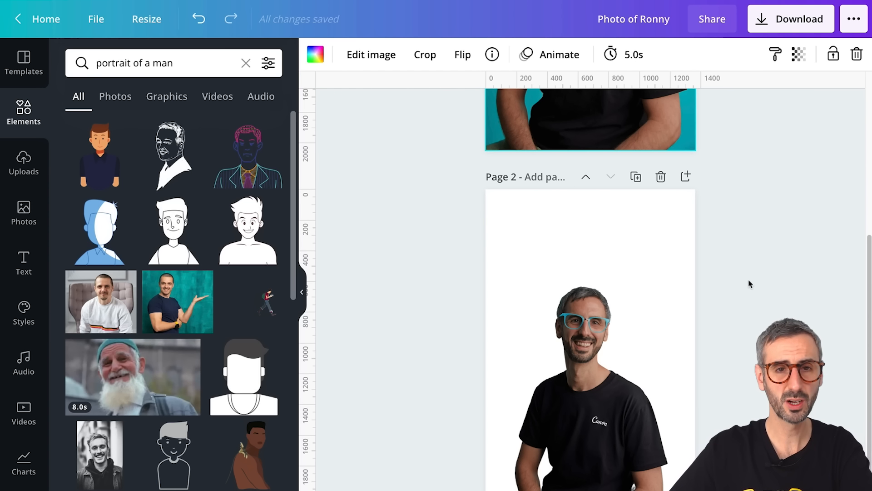
scroll(749, 284, up, 6)
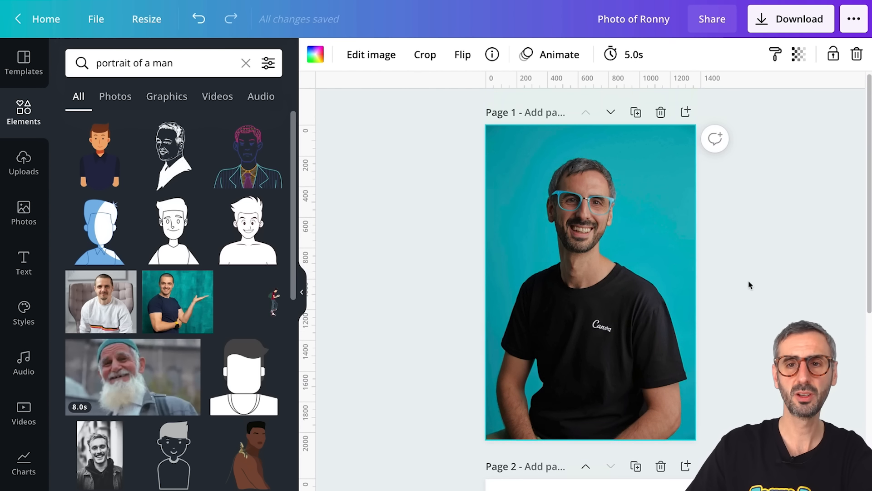
click(637, 115)
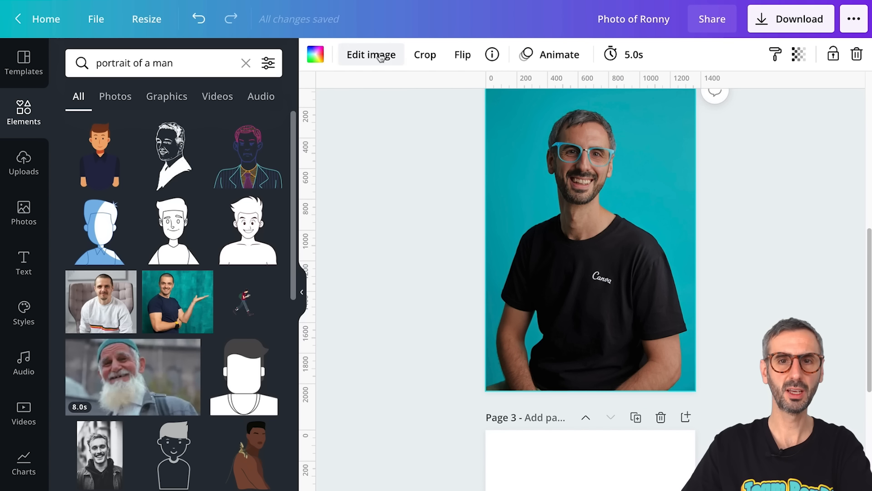
- Check the image effects for the page 2 portrait, and duplicate page 3 containing the cut-out portrait
click(372, 55)
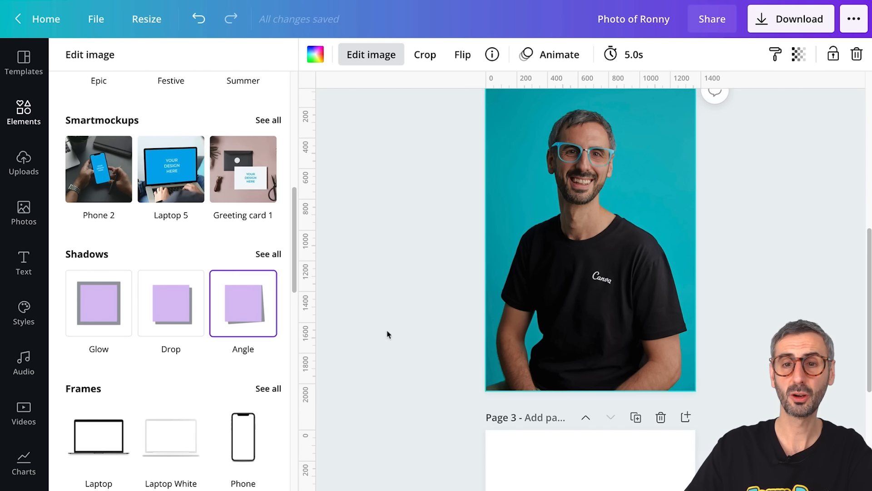
scroll(507, 347, down, 3)
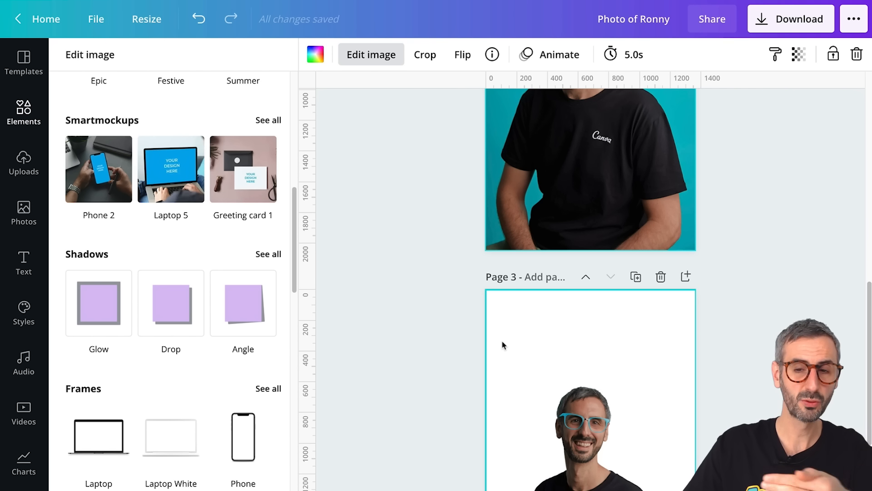
scroll(503, 345, down, 3)
click(603, 404)
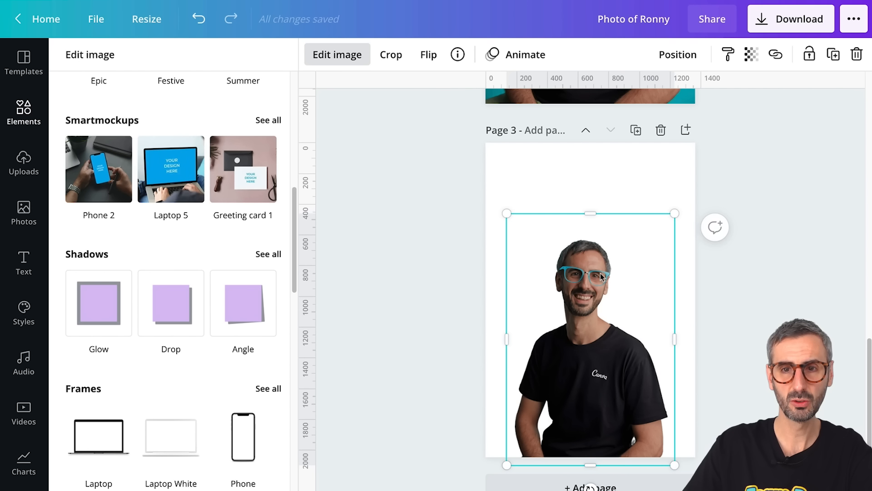
scroll(633, 141, up, 1)
click(636, 157)
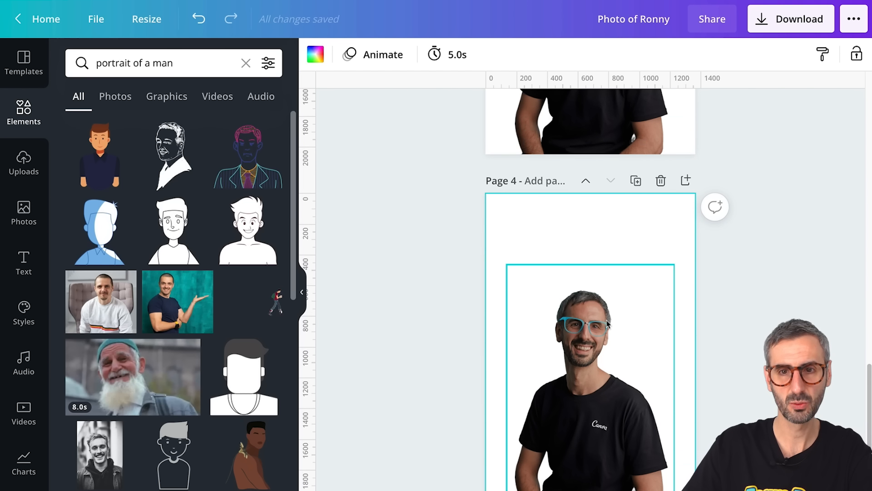
- Open the full set of Shadows effects for the cut-out portrait on page 4
scroll(607, 323, down, 1)
click(601, 318)
click(338, 55)
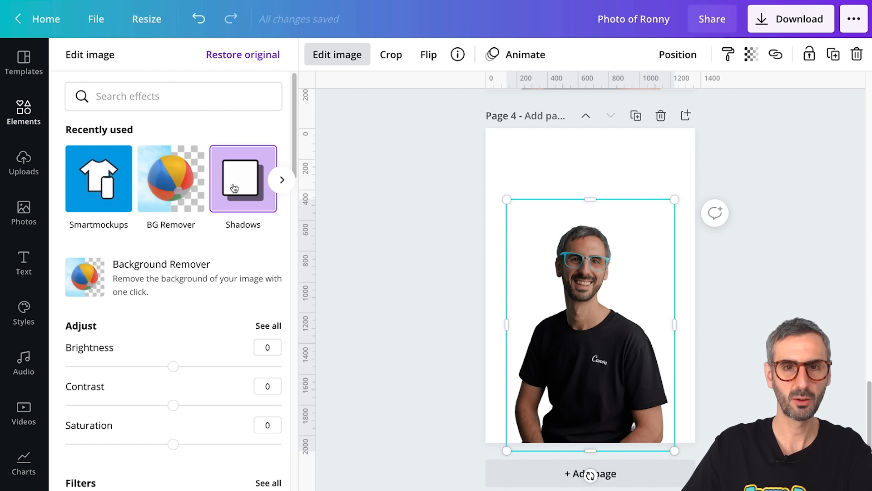
scroll(234, 189, down, 8)
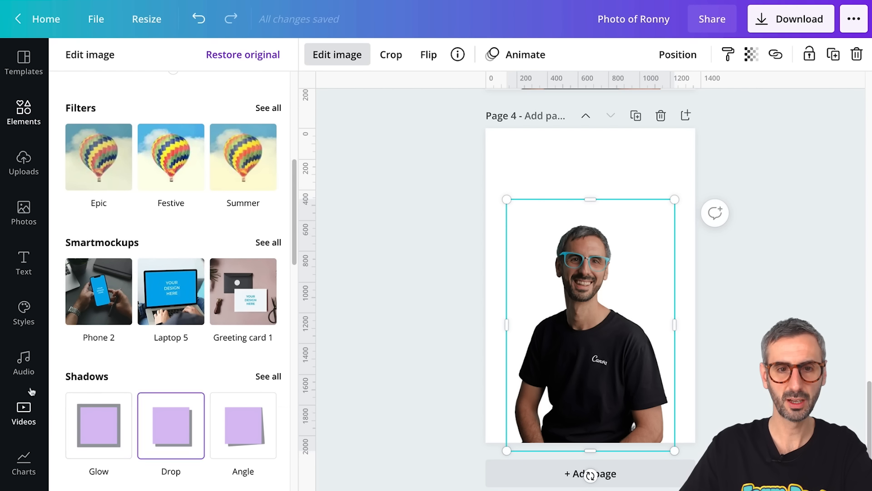
scroll(171, 434, down, 1)
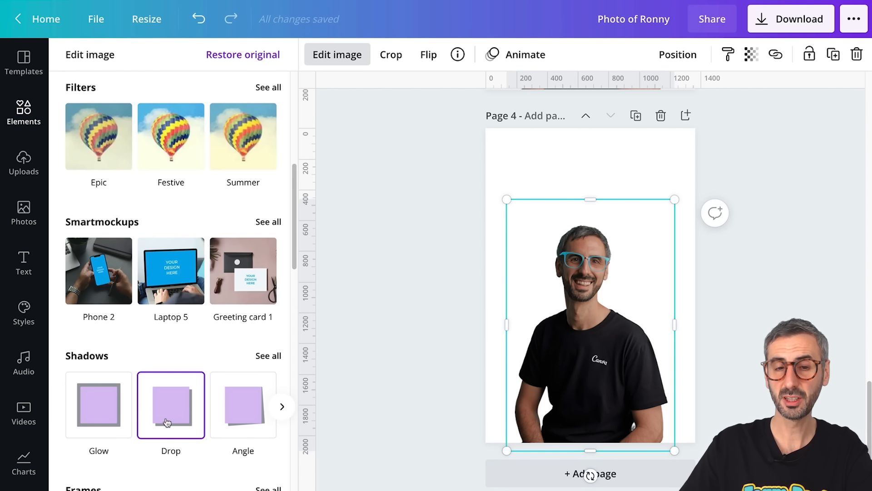
scroll(167, 422, down, 15)
scroll(163, 437, up, 6)
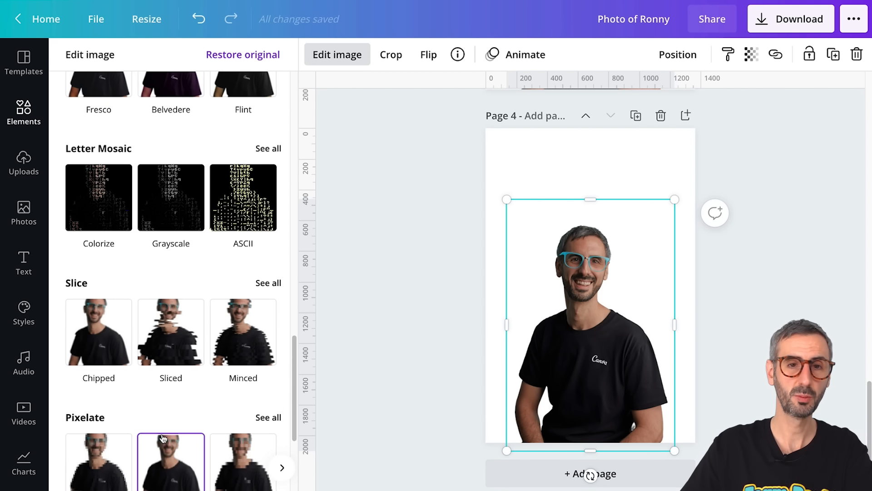
scroll(163, 438, up, 12)
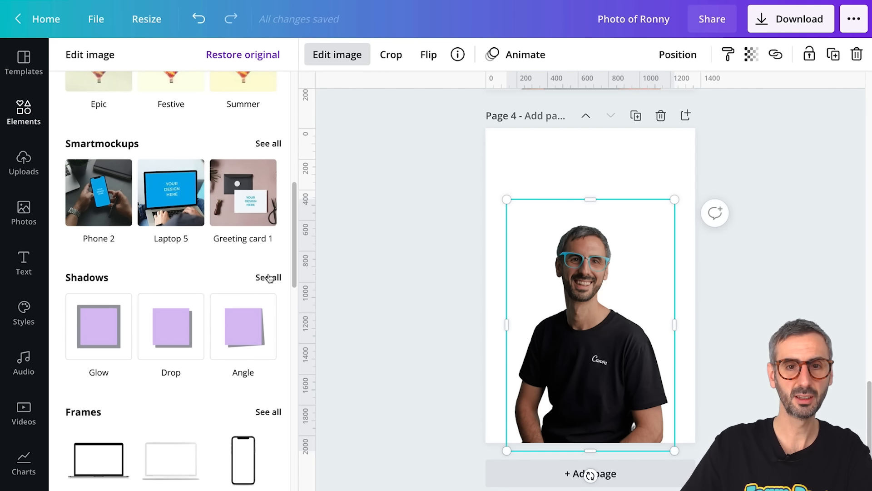
click(270, 277)
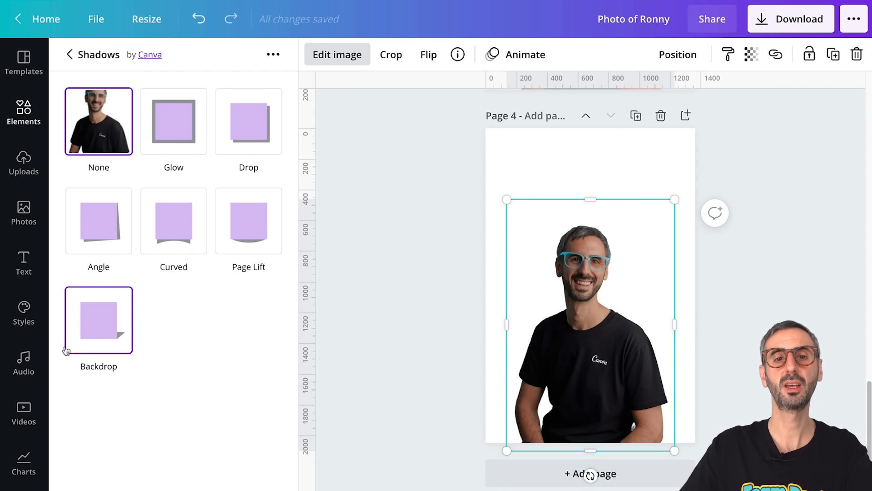
- Preview the Curved shadow on the page 4 cut-out portrait and cancel the effect
click(188, 230)
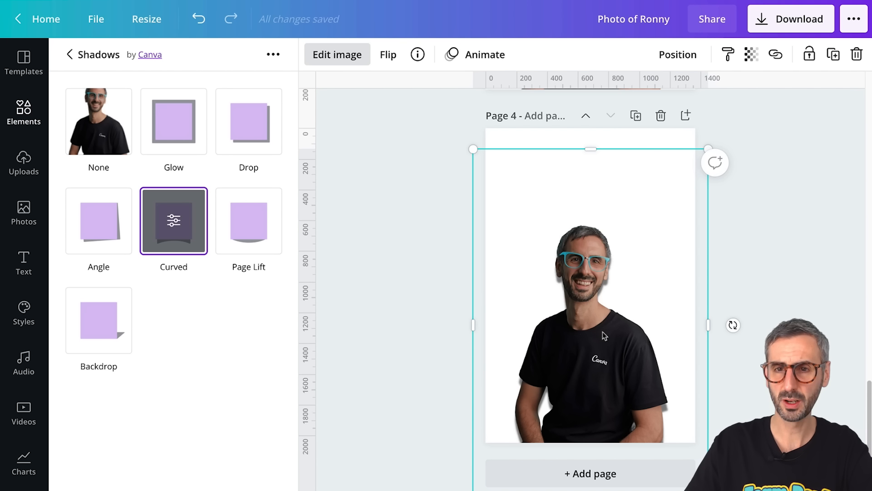
scroll(605, 337, up, 1)
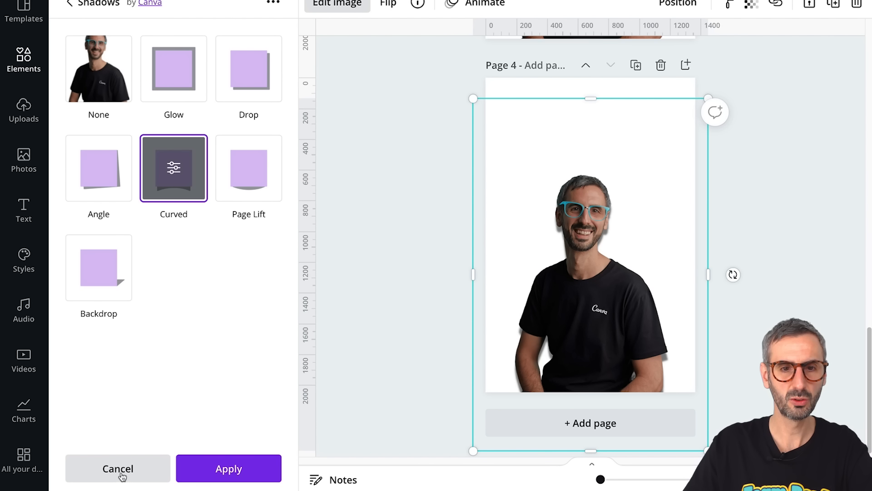
click(117, 466)
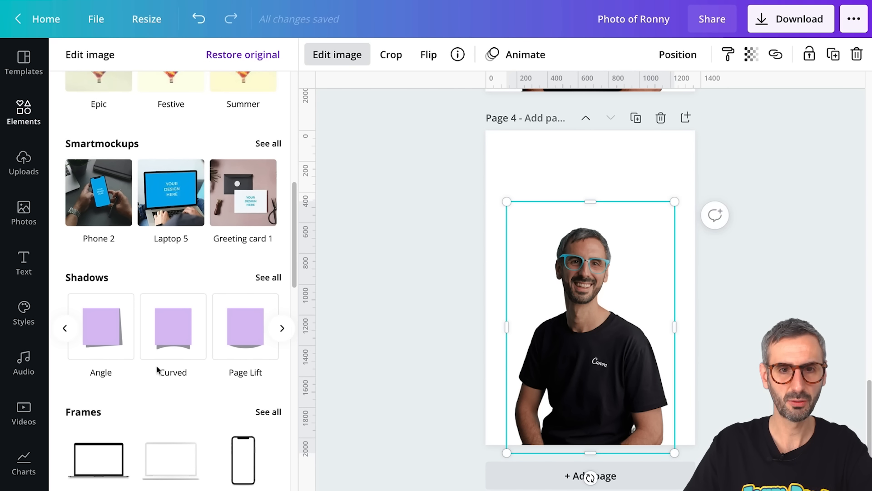
- Choose the Drop shadow for the page 4 cut-out portrait and open its settings
click(269, 277)
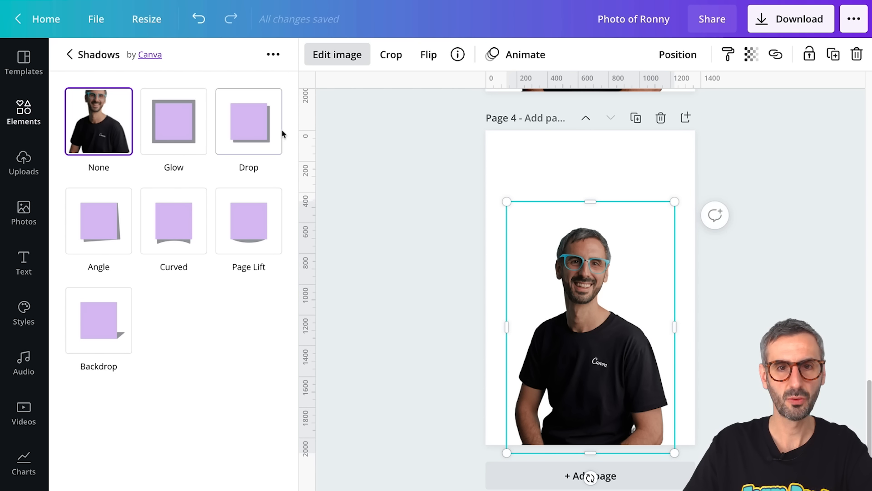
click(269, 134)
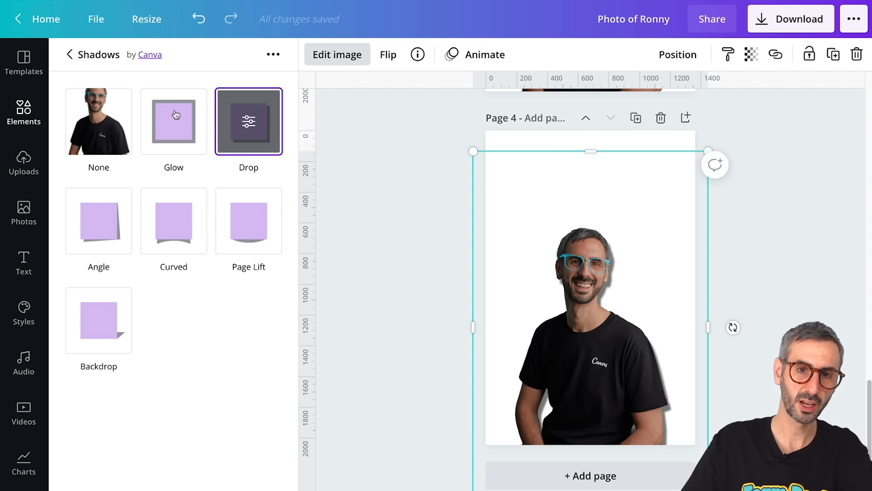
click(249, 122)
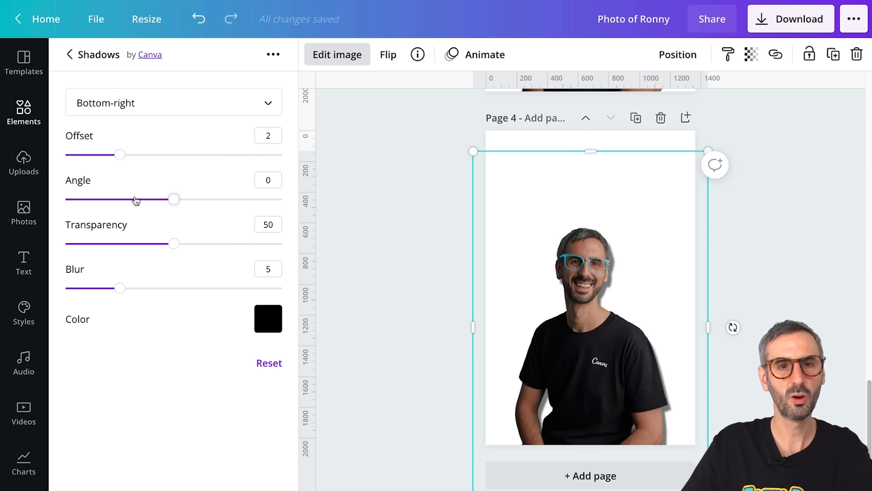
- Set the drop shadow's transparency to 24, blur to 18 and offset to 3, keeping the angle at 0
drag(174, 246, 118, 254)
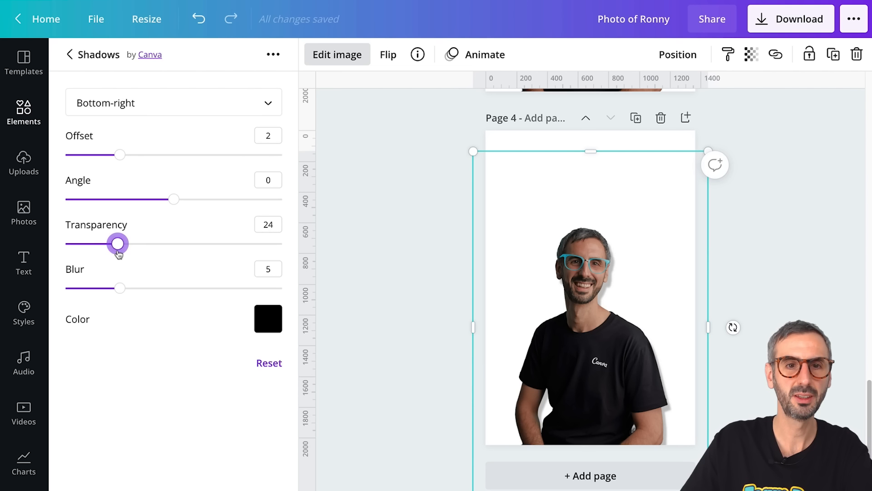
drag(120, 289, 68, 298)
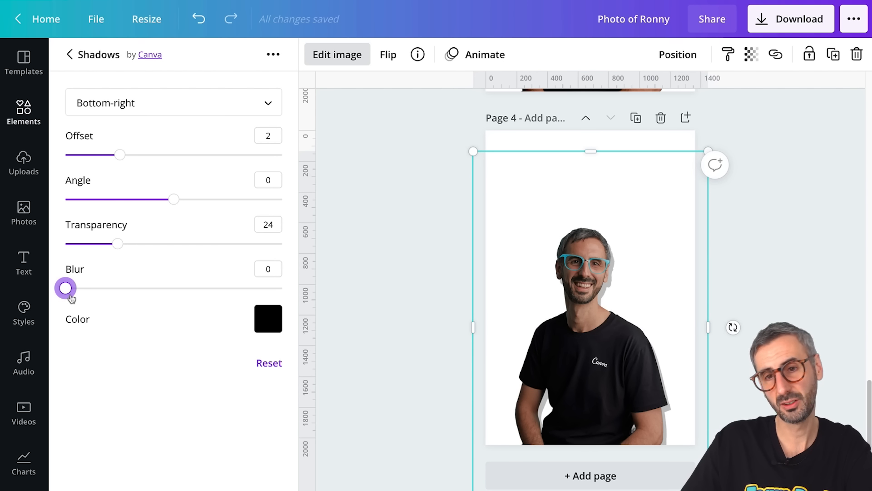
drag(71, 297, 261, 287)
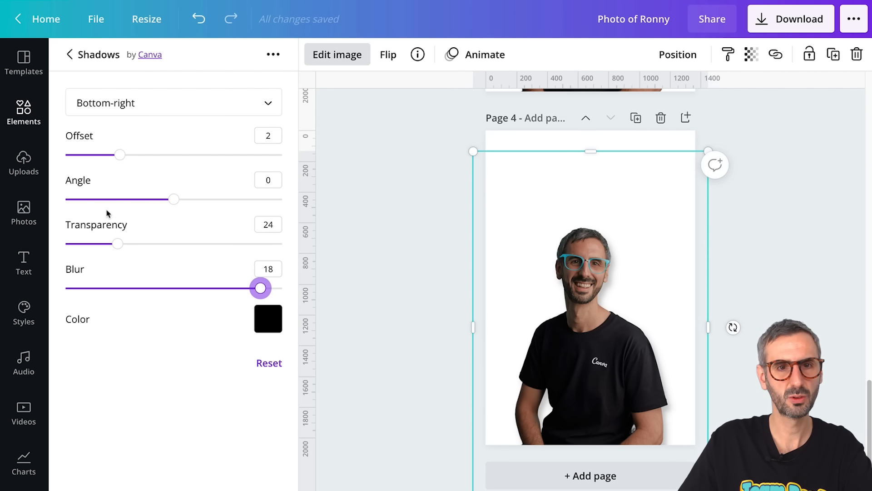
drag(175, 204, 170, 223)
drag(120, 155, 152, 175)
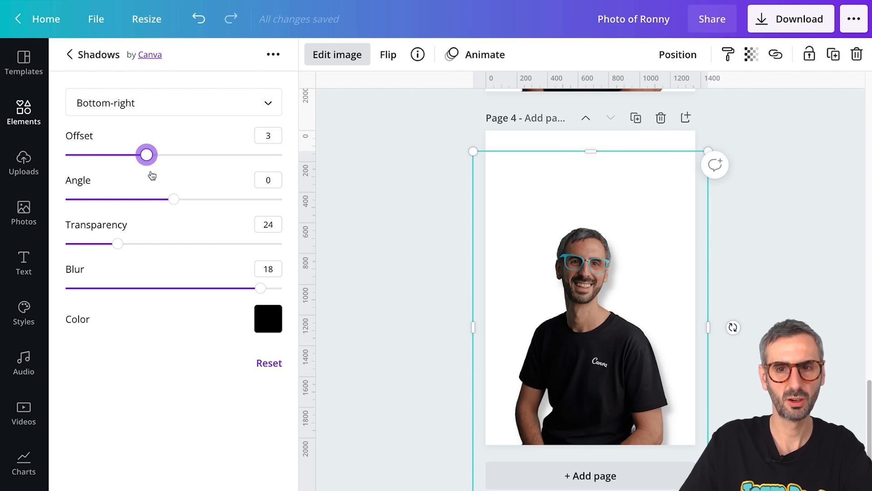
- Set the drop shadow's transparency to 27 for the page 4 portrait and leave the effect settings
drag(117, 245, 125, 249)
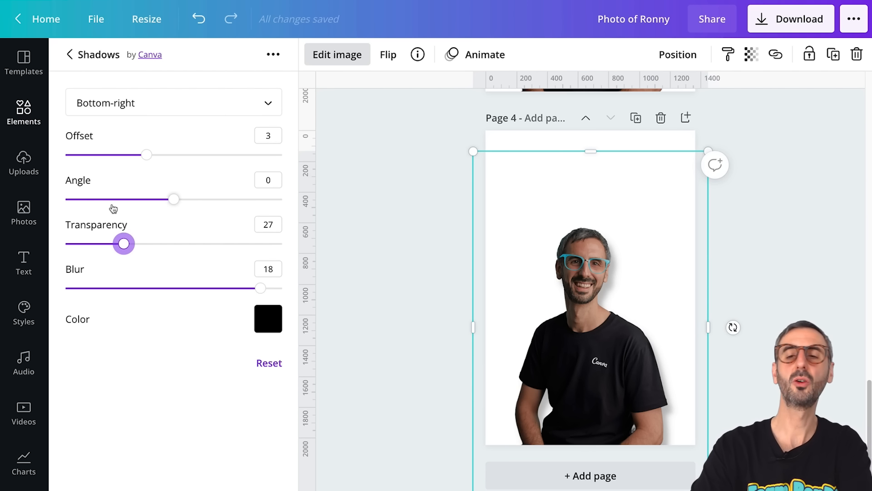
click(426, 157)
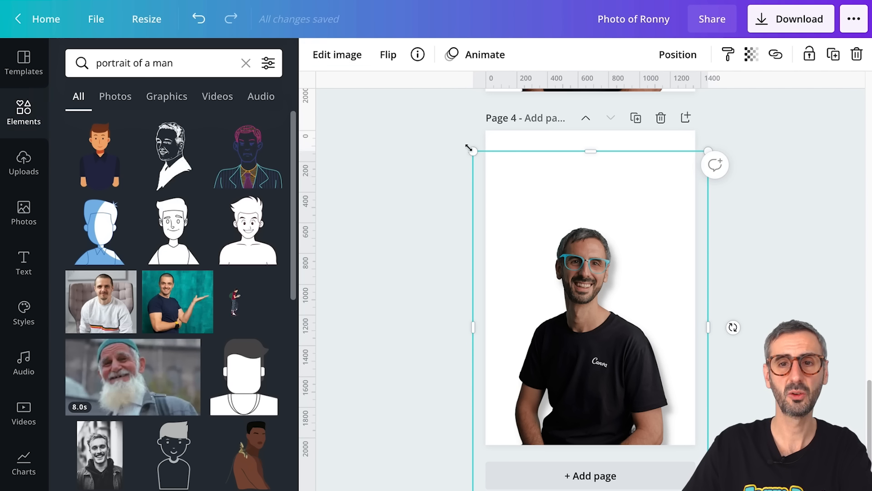
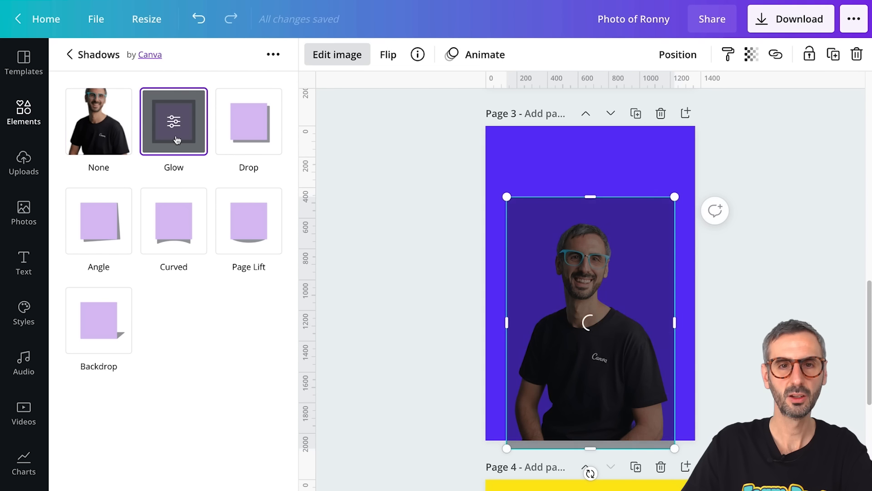
- Open the Glow settings for the cut-out portrait on page 3 and set the glow colour to white
click(177, 126)
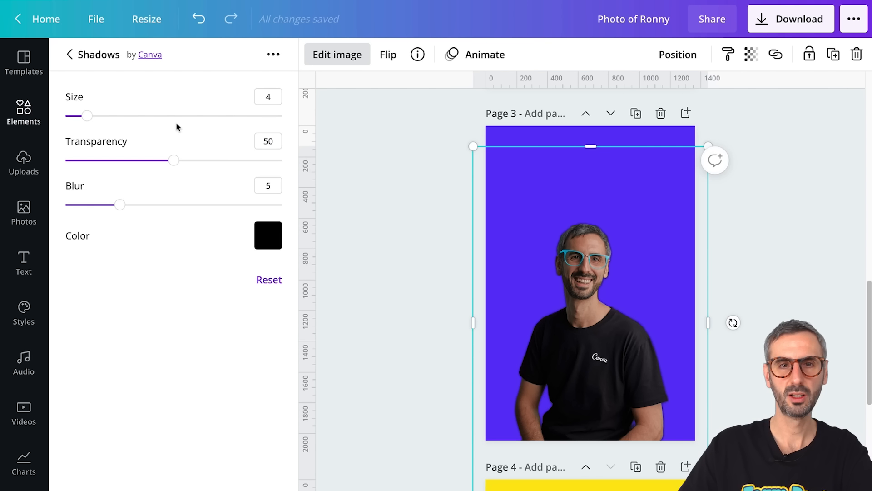
click(261, 243)
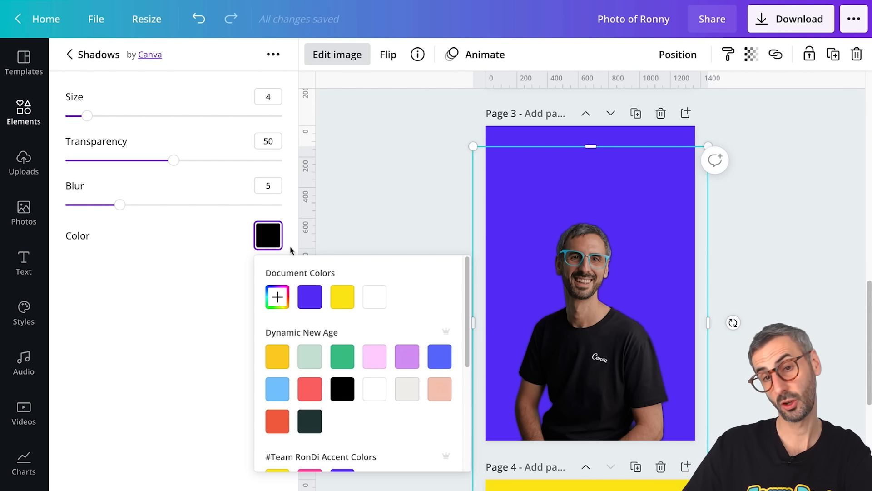
scroll(341, 391, down, 1)
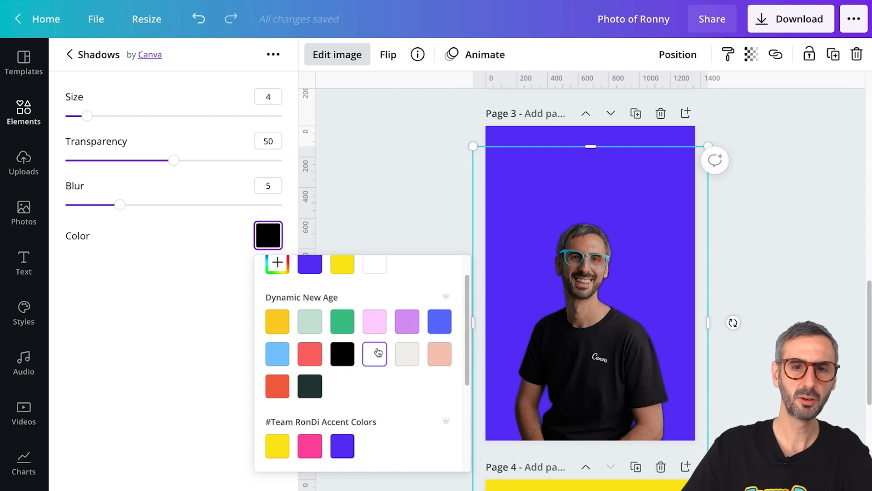
click(375, 357)
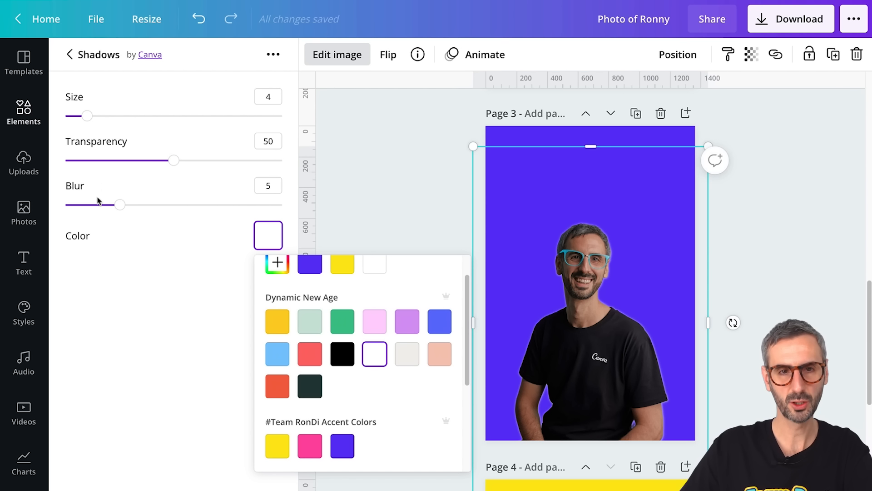
- Set the white glow's transparency to 100, size to 22 and blur to 0 for a solid outline
drag(175, 164, 86, 171)
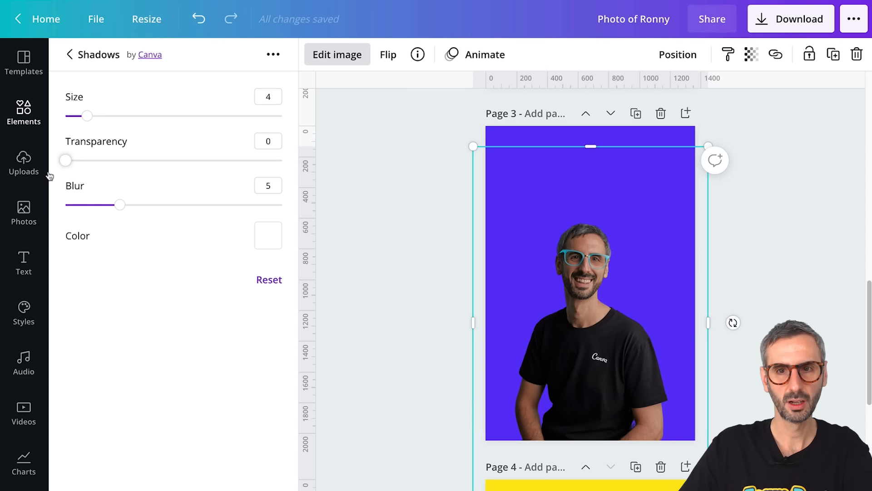
drag(65, 160, 328, 161)
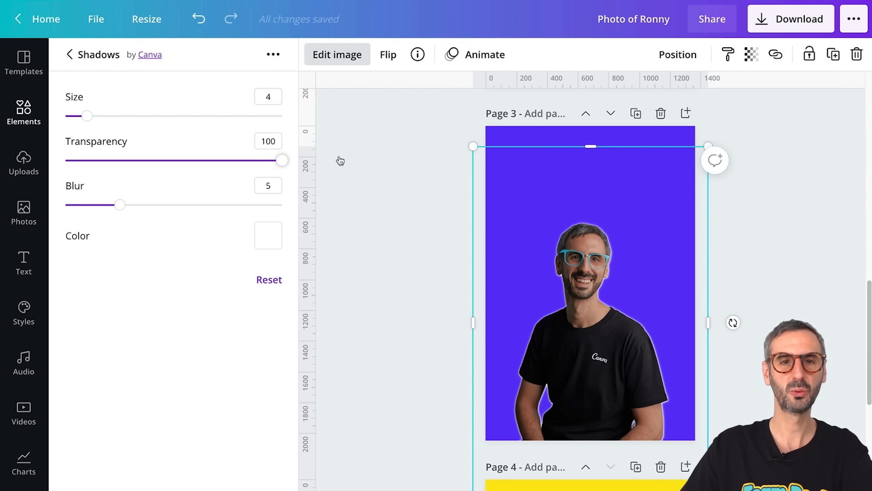
drag(86, 116, 185, 117)
drag(115, 205, 269, 201)
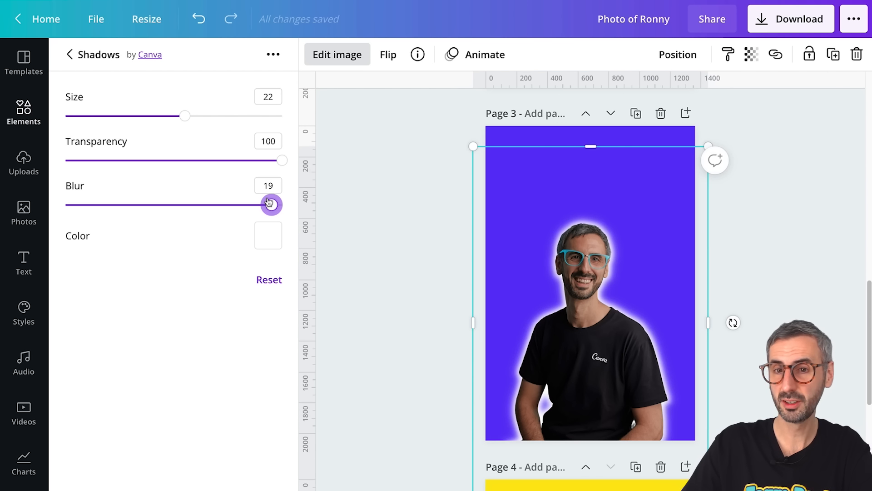
drag(269, 201, 38, 213)
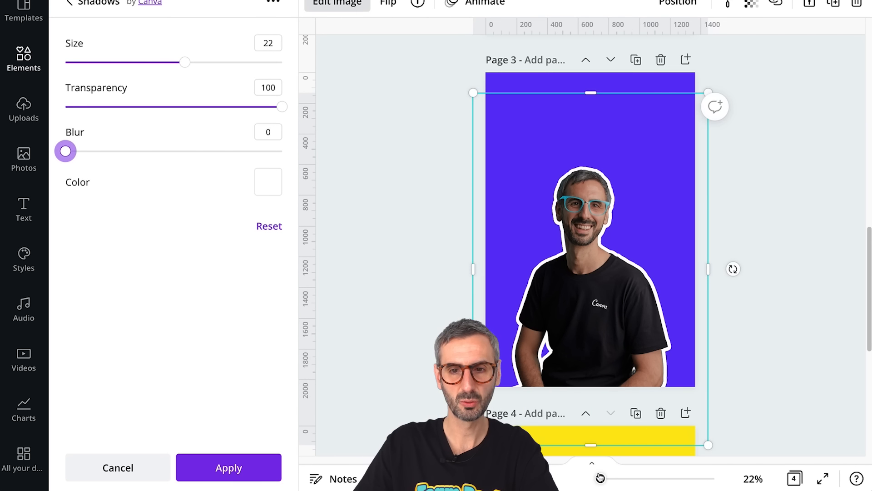
- Reduce the white outline's size to 18 and apply the effect to the page 3 portrait
drag(599, 478, 606, 477)
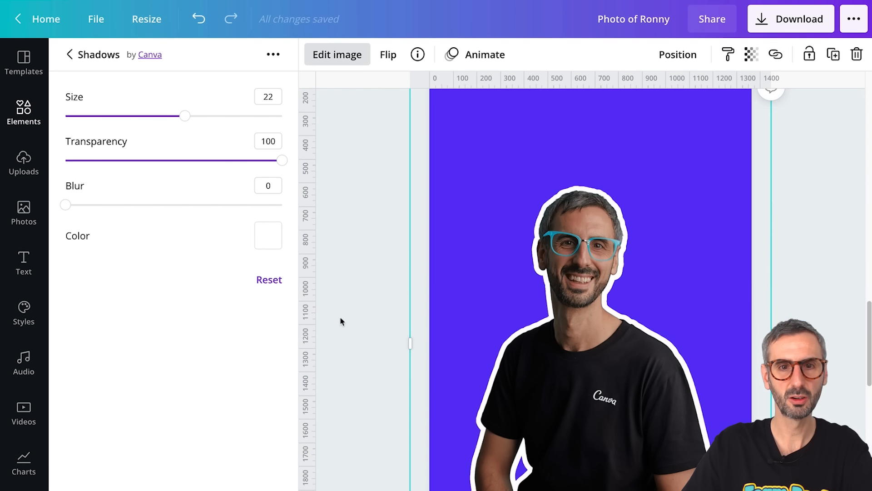
drag(179, 125, 165, 136)
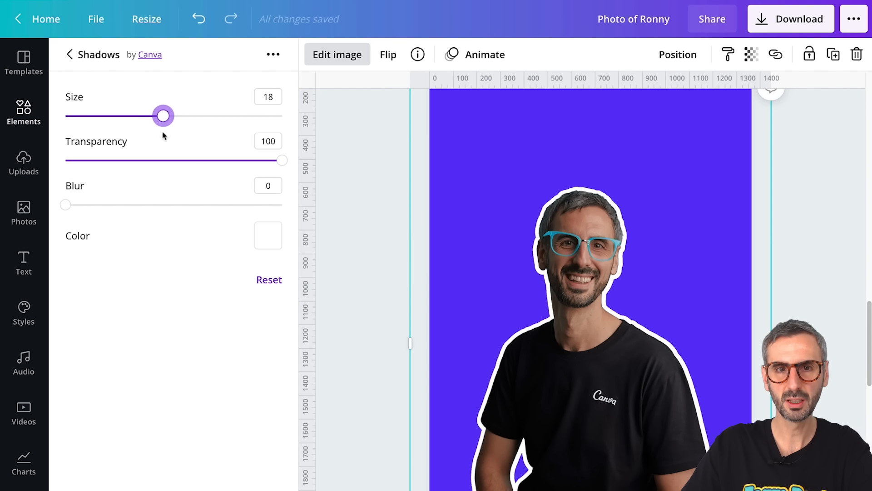
click(246, 472)
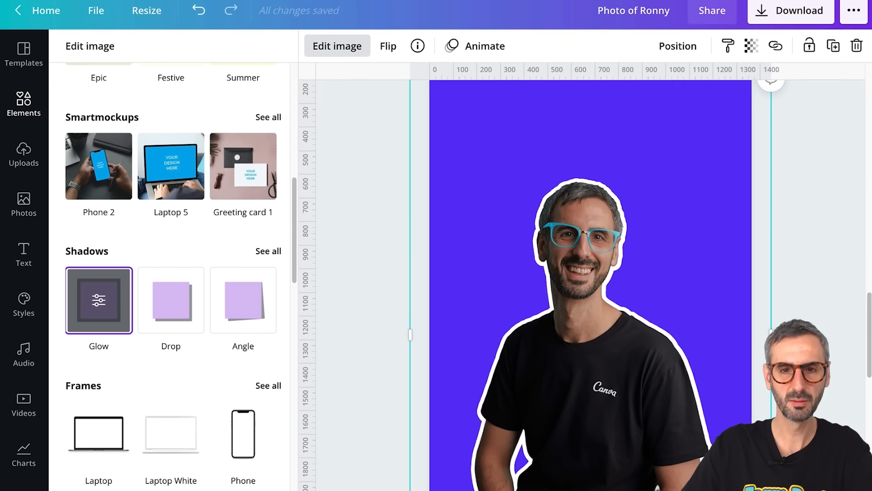
click(407, 261)
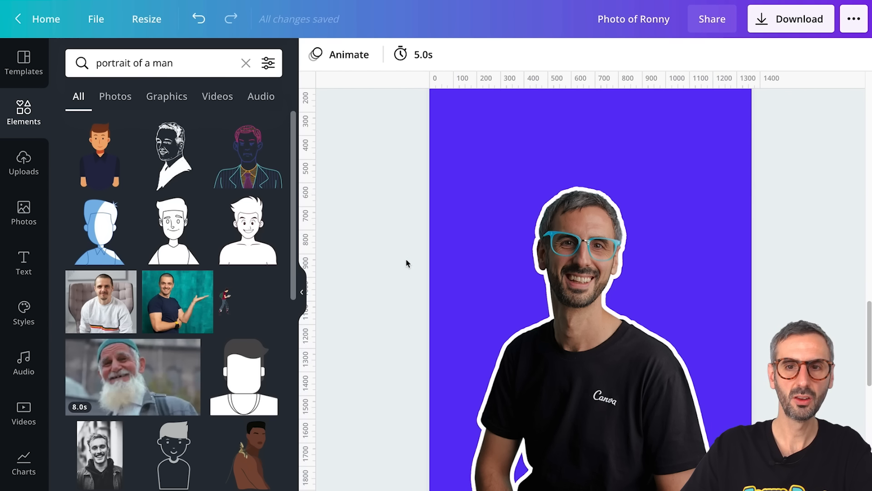
- Add a second Glow effect to the outlined page 3 portrait and set its colour to light pink
click(587, 368)
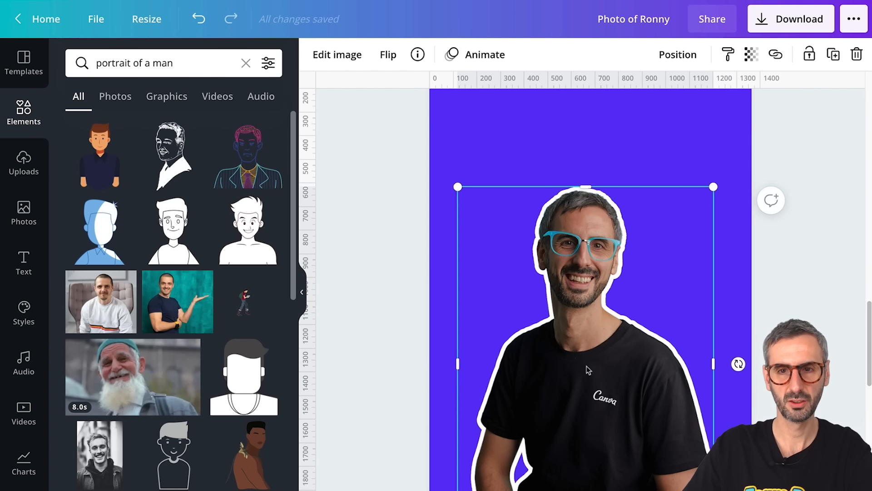
click(359, 62)
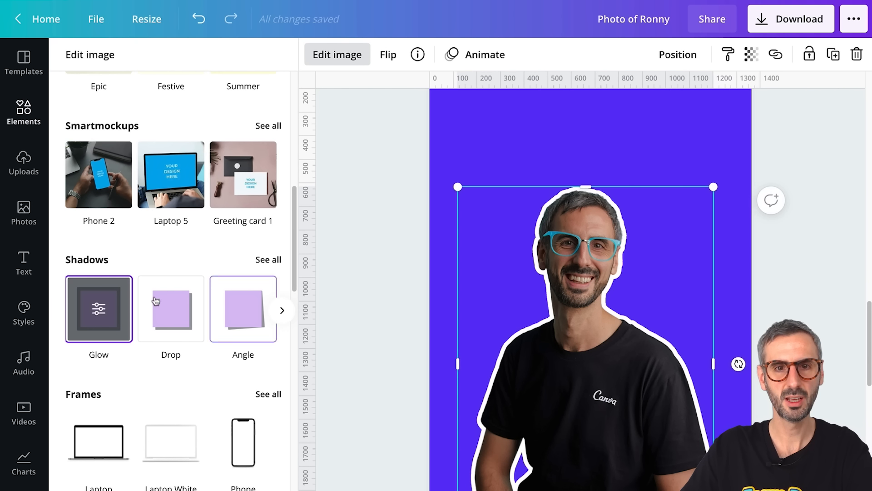
click(100, 312)
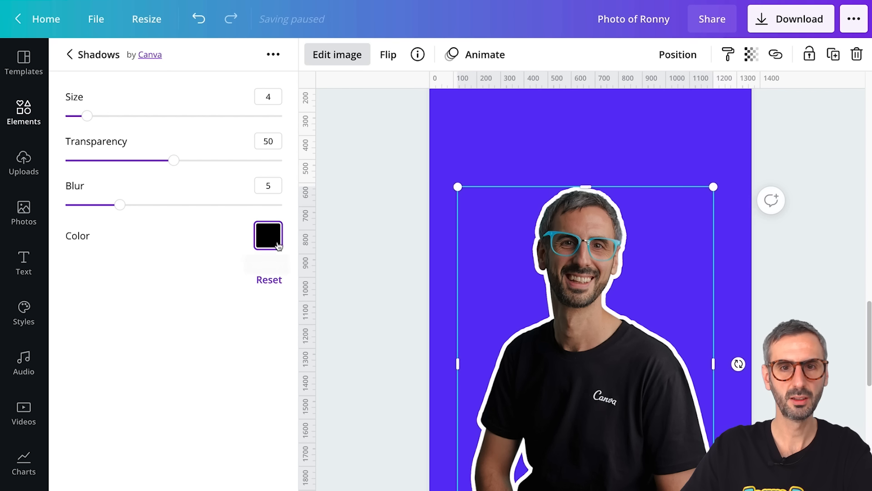
click(278, 245)
click(375, 357)
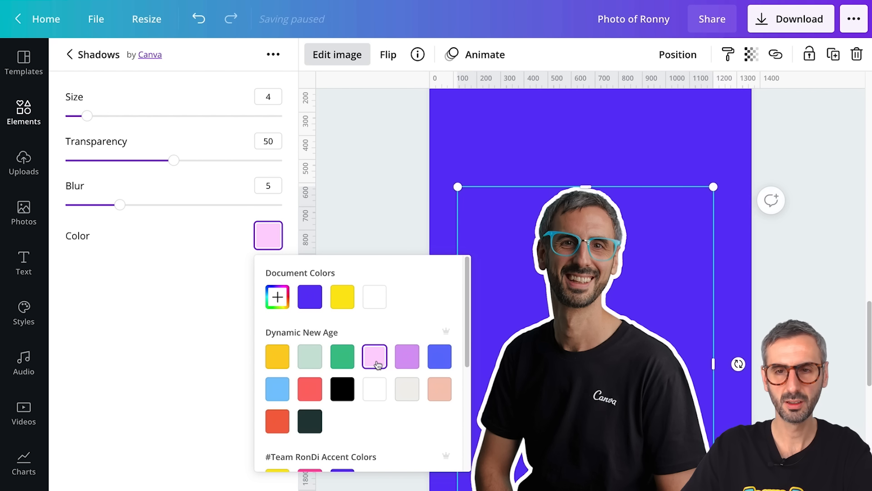
click(170, 286)
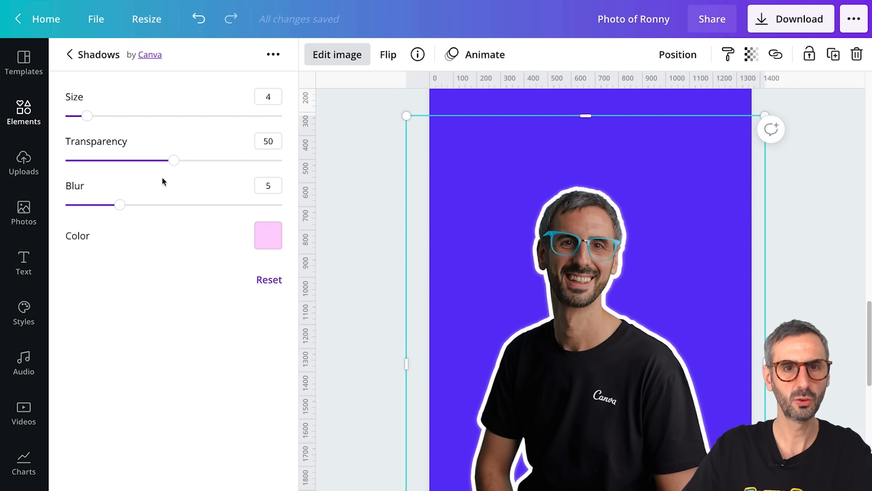
- Set the pink glow's transparency to 100, size to 19 and blur to 0, and apply it
drag(174, 166, 356, 171)
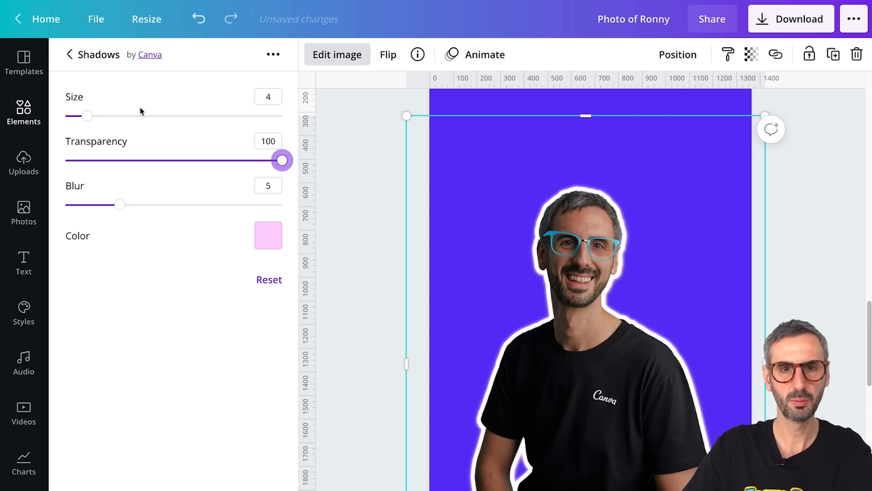
drag(87, 116, 162, 119)
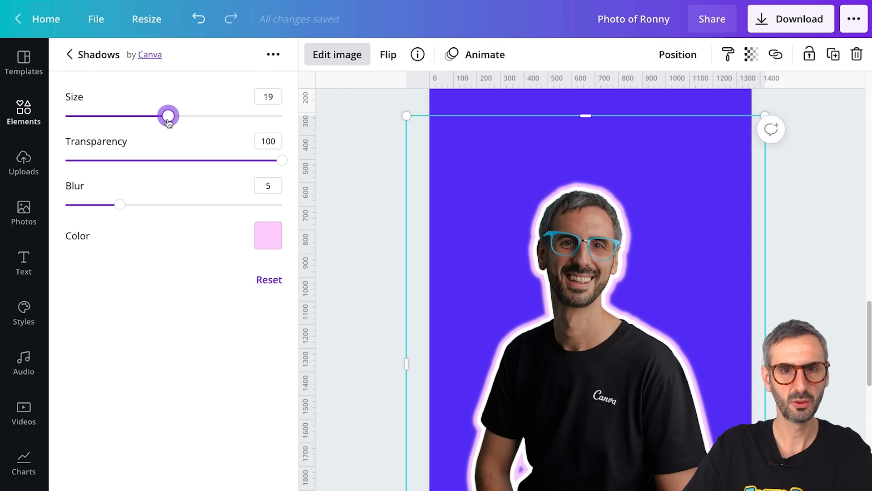
drag(133, 209, 364, 220)
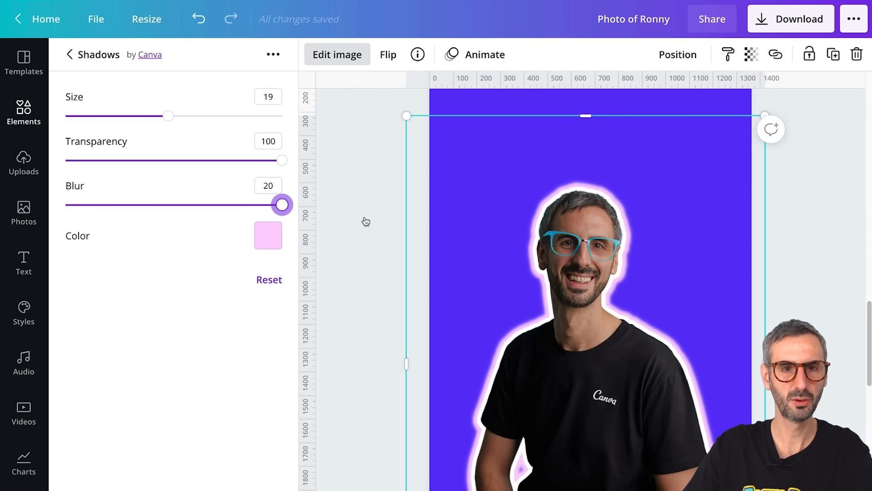
drag(268, 220, 48, 209)
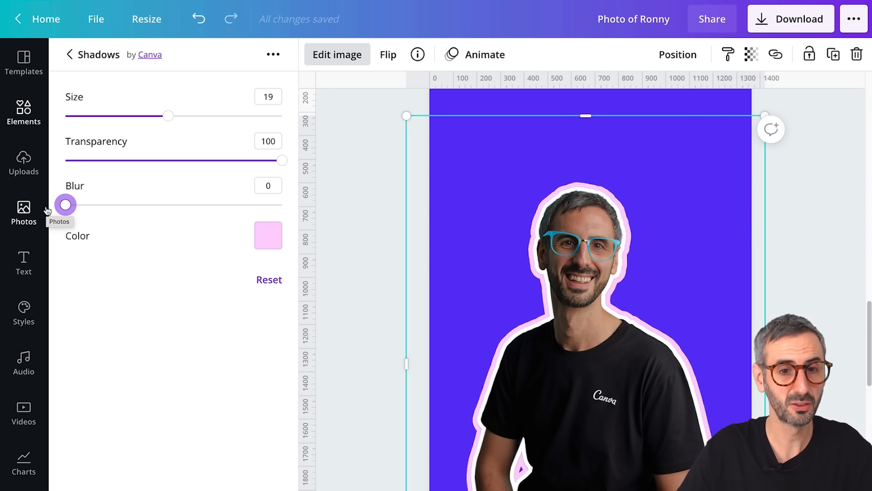
click(228, 471)
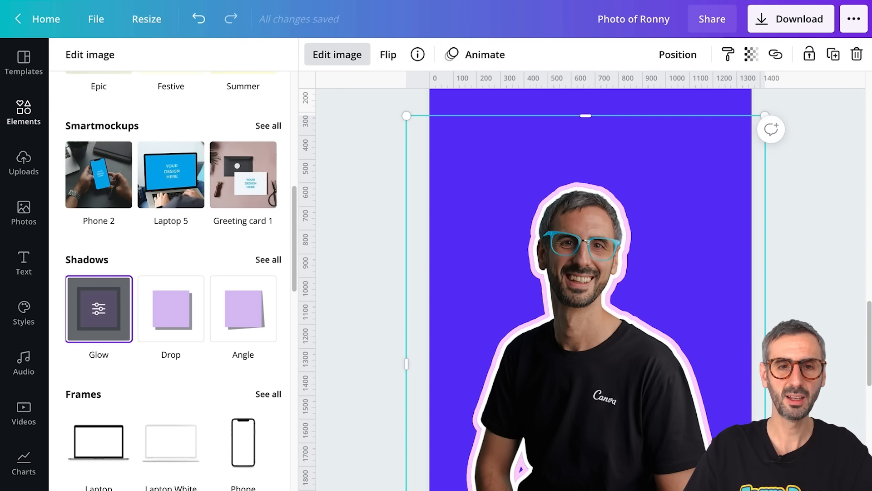
click(388, 341)
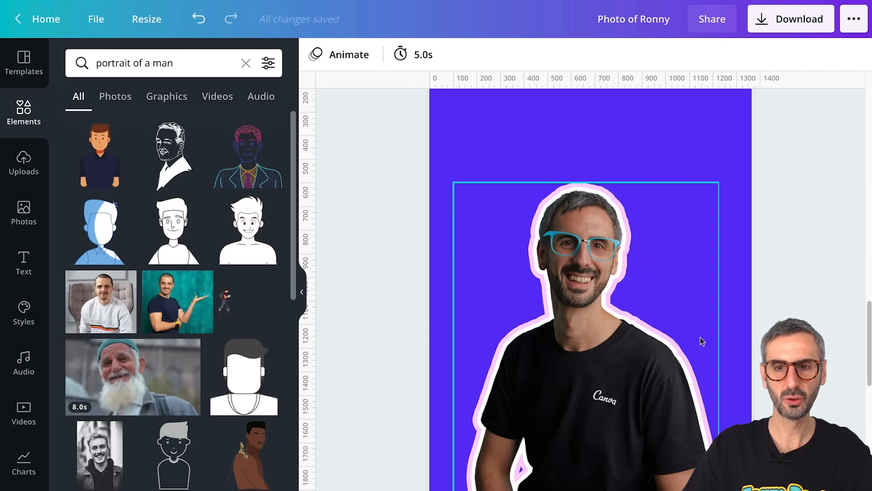
- Add a third Glow effect to the page 3 portrait and set its colour to the yellow #Team RonDi accent
click(609, 383)
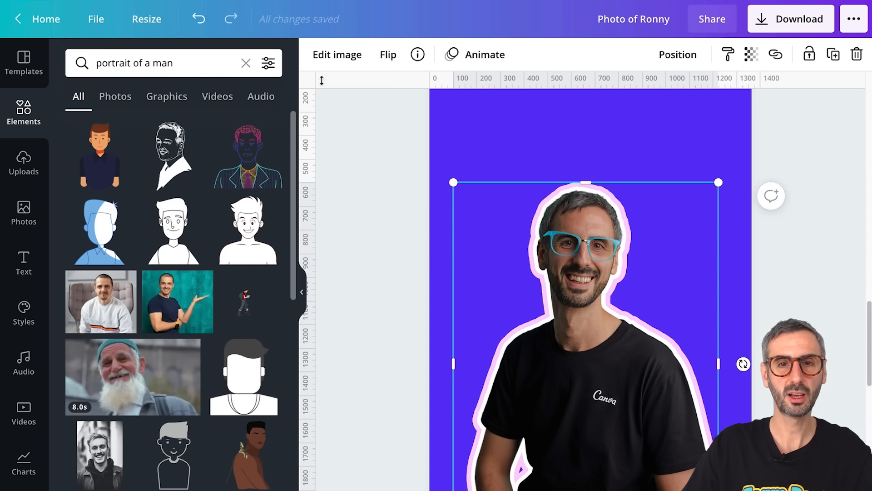
click(355, 62)
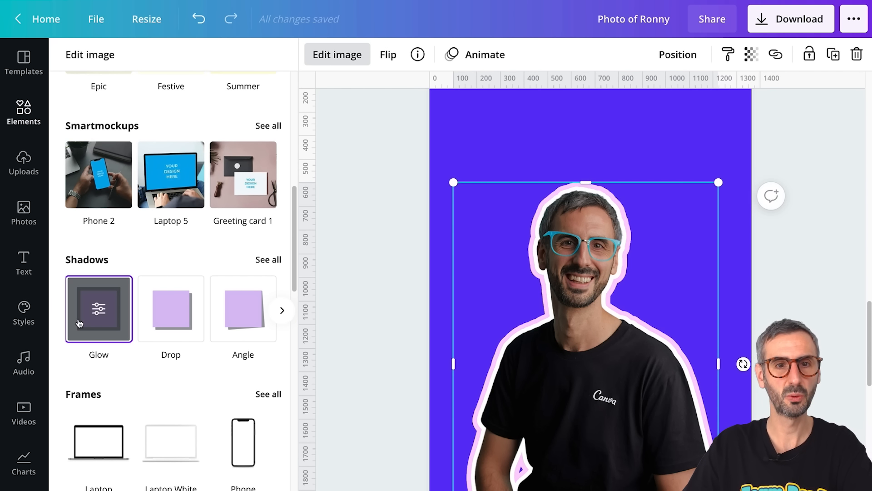
click(99, 309)
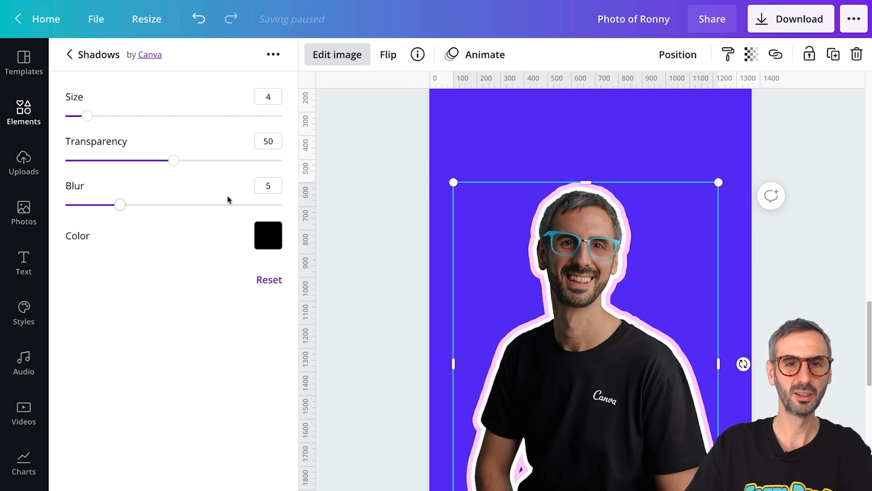
click(275, 241)
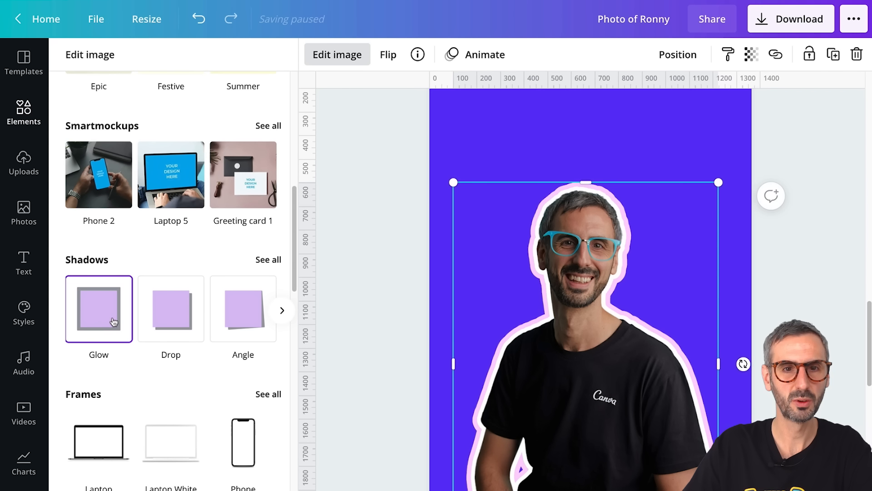
click(114, 322)
click(101, 310)
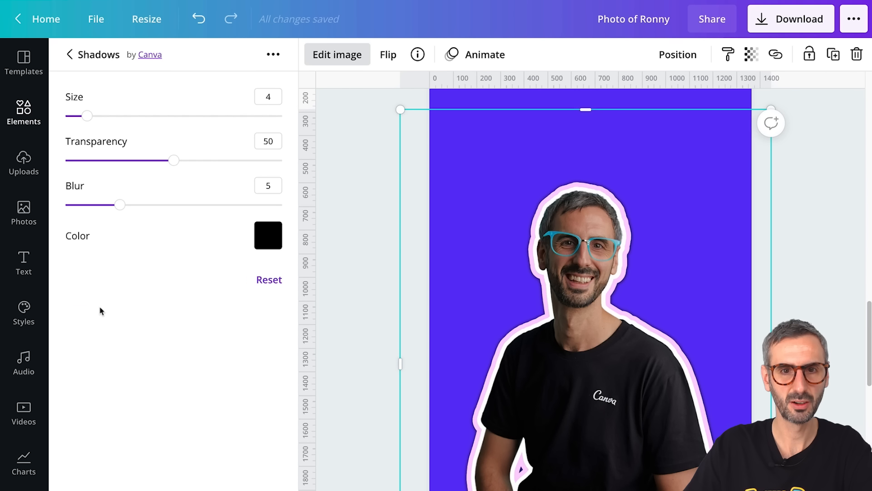
click(279, 236)
scroll(290, 359, down, 1)
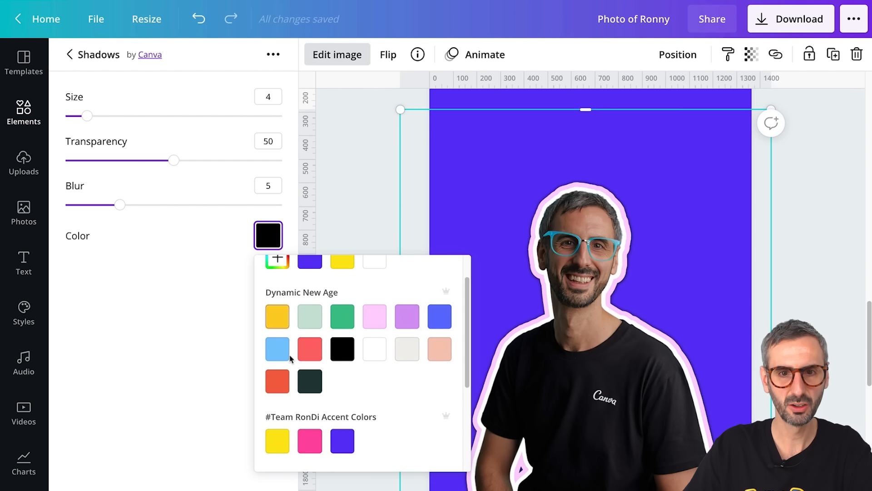
click(277, 442)
- Set the yellow glow's size to 19, transparency to 100 and blur to 0, and apply it to the page 3 portrait
drag(87, 116, 108, 116)
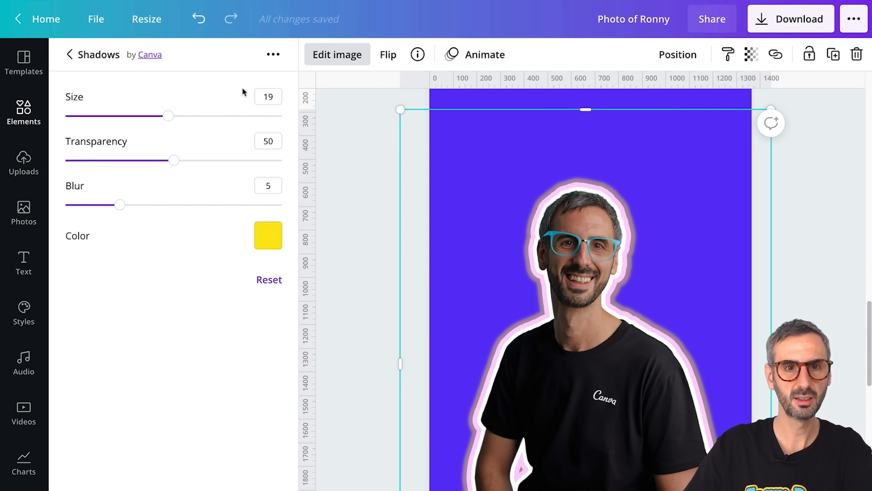
drag(171, 161, 286, 162)
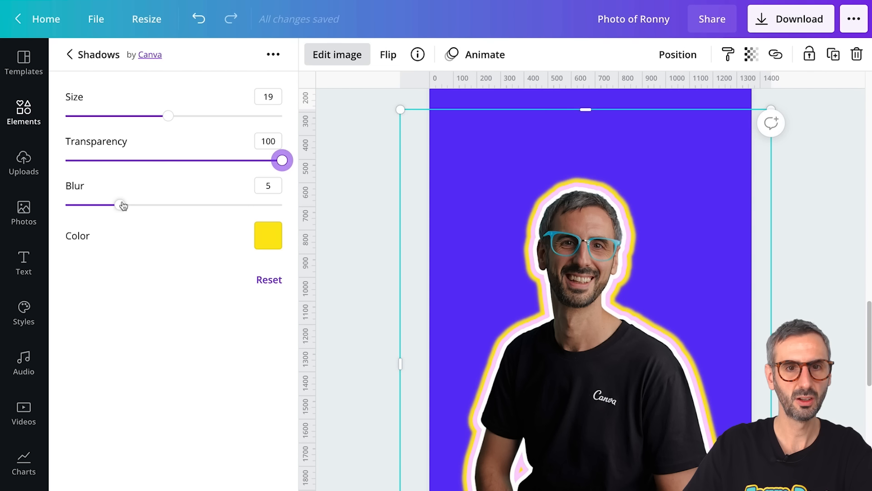
drag(120, 205, 130, 205)
drag(191, 209, 49, 231)
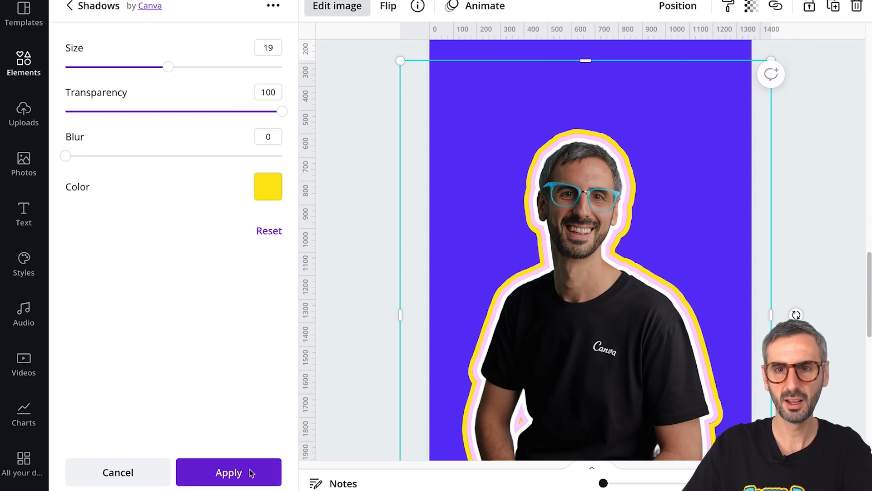
click(251, 471)
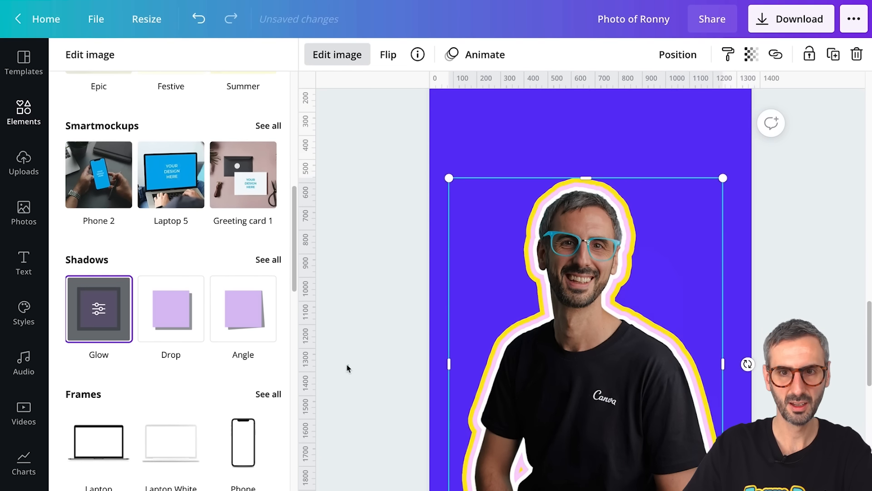
- Delete the purple background behind the page 3 portrait and colour the page with the blue from the Dynamic New Age palette
click(347, 365)
click(524, 137)
key(Delete)
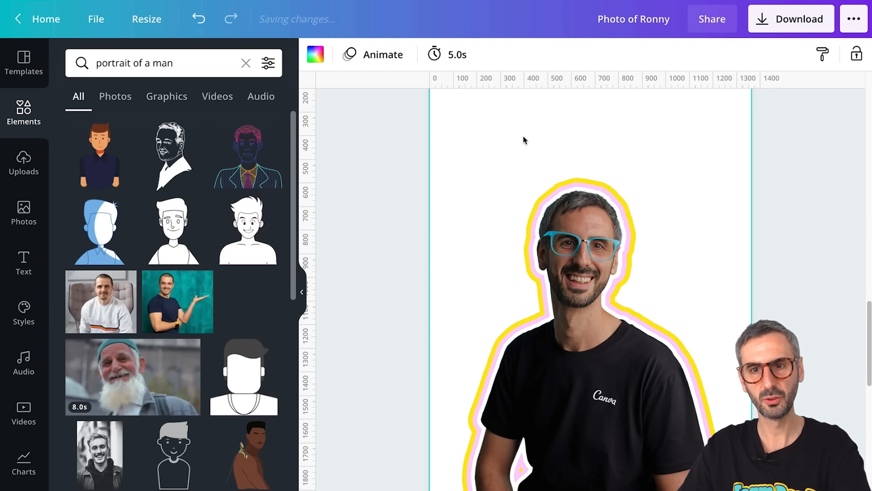
click(316, 54)
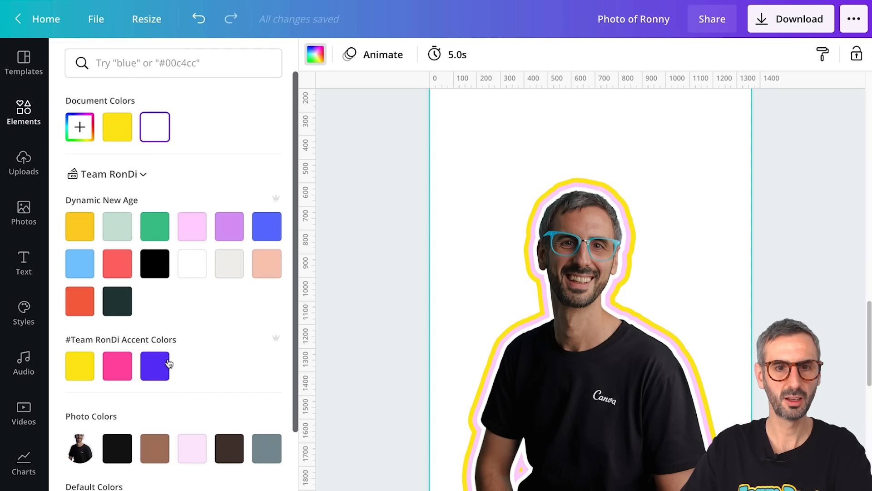
click(267, 226)
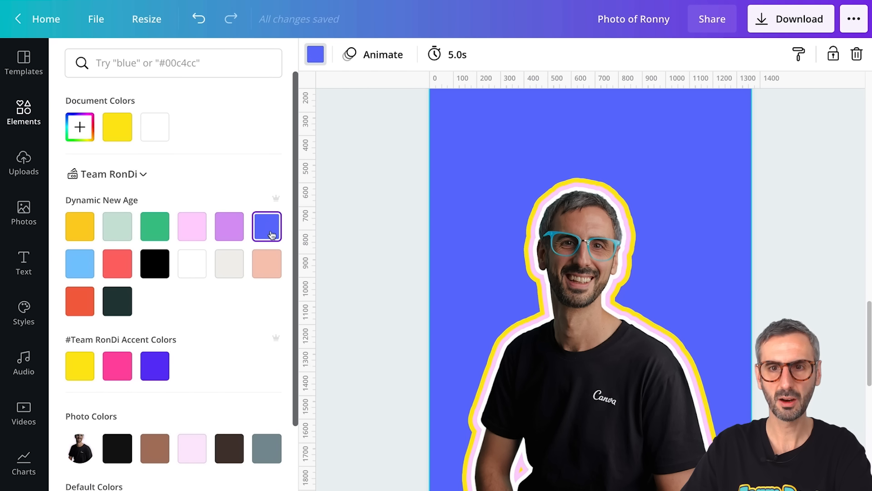
click(371, 367)
scroll(358, 425, down, 1)
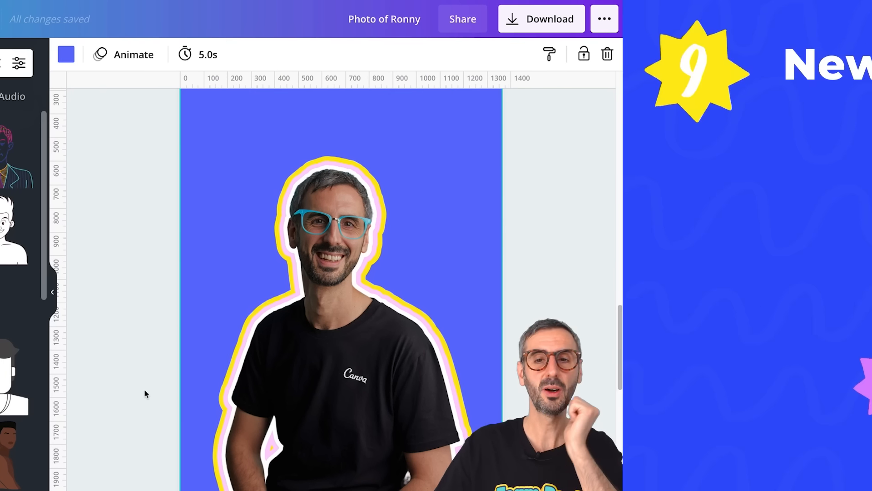
scroll(389, 393, down, 3)
scroll(389, 394, down, 5)
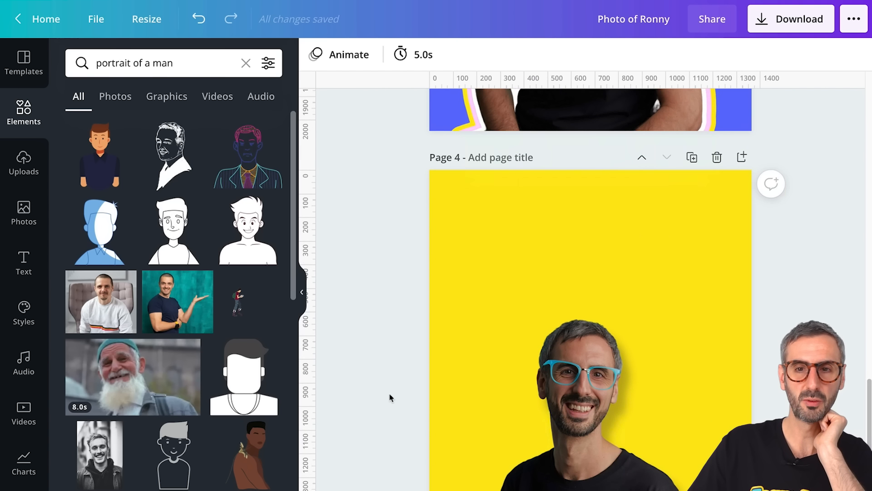
scroll(390, 398, up, 4)
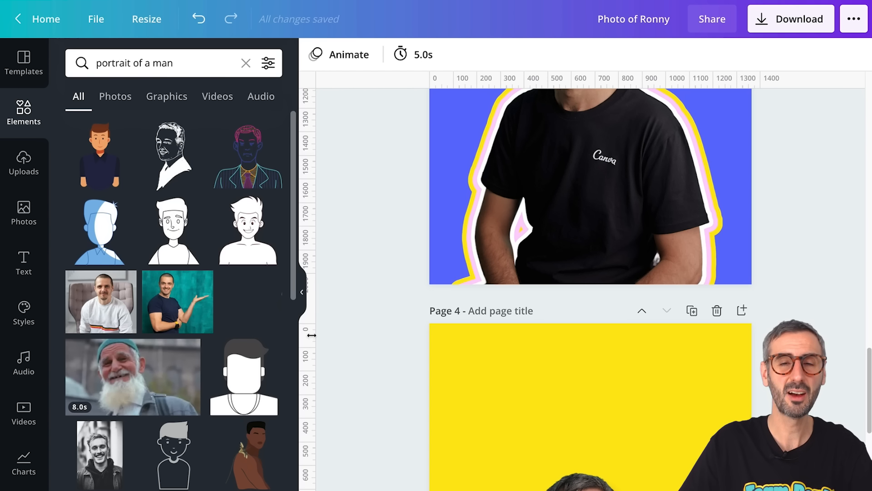
scroll(585, 428, down, 3)
scroll(585, 408, up, 15)
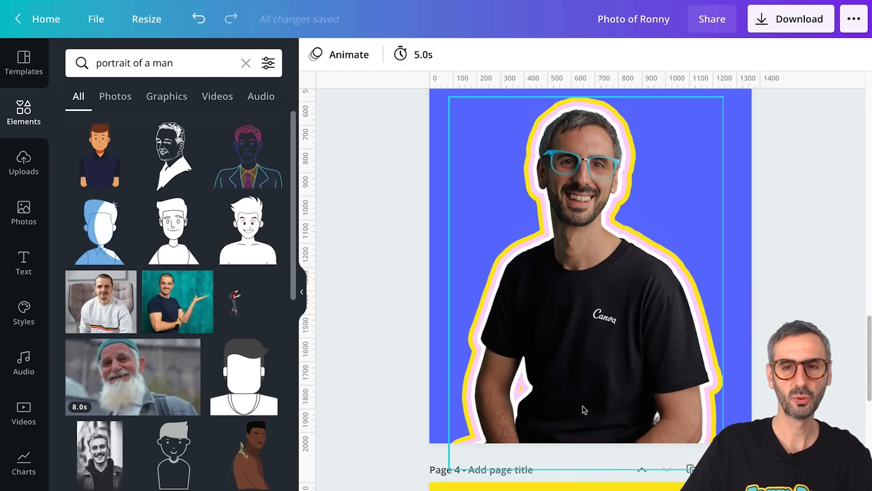
scroll(582, 411, down, 5)
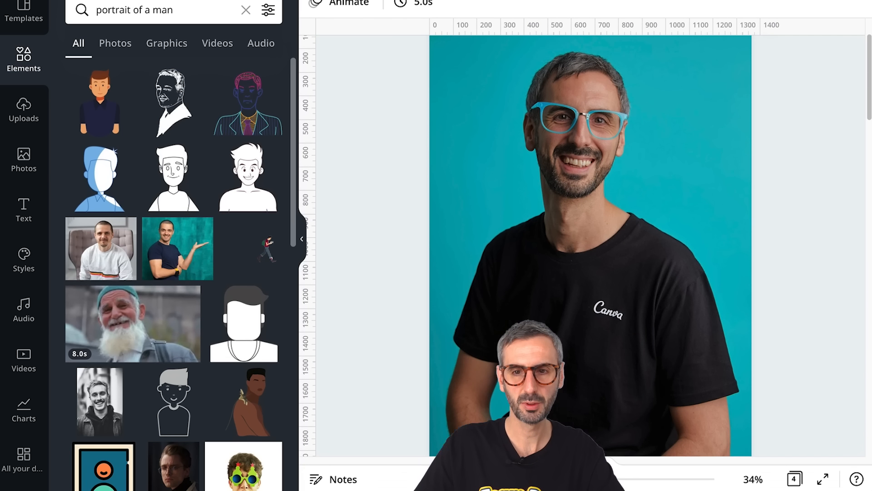
- Examine the image editing options for the teal-background portrait, from the adjustments through the effects to the Tools section
drag(605, 478, 602, 478)
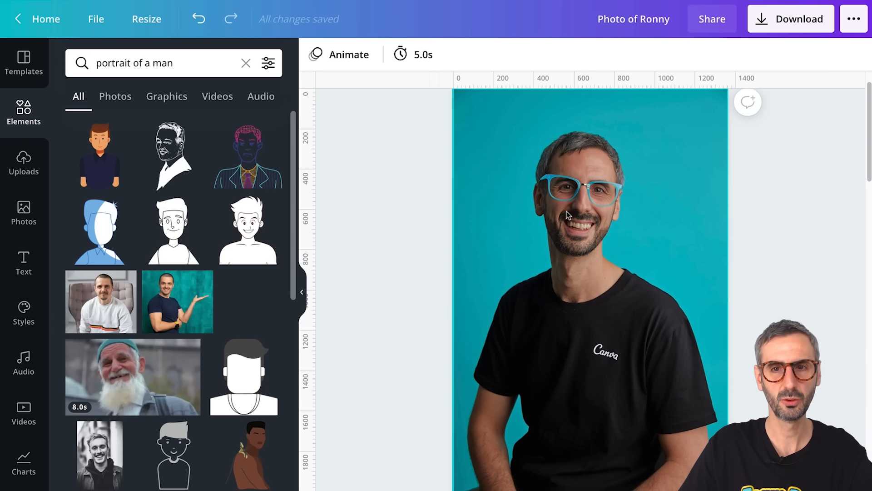
click(574, 280)
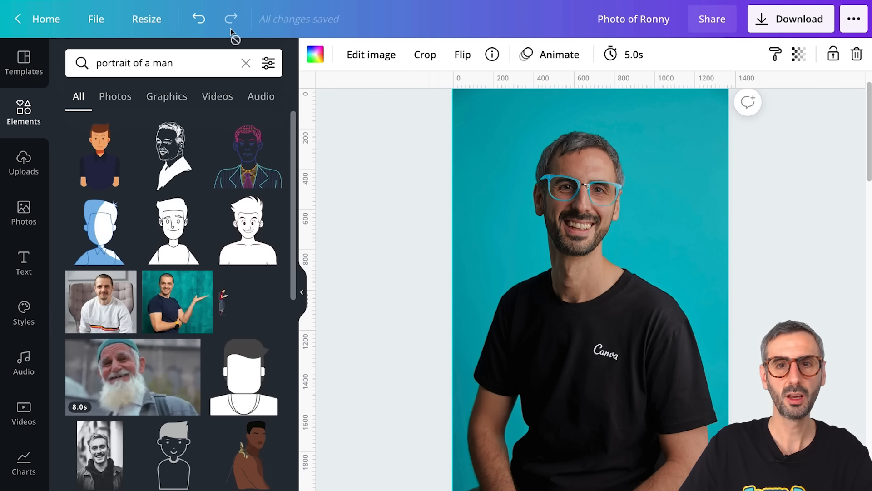
scroll(437, 253, up, 5)
scroll(436, 253, down, 6)
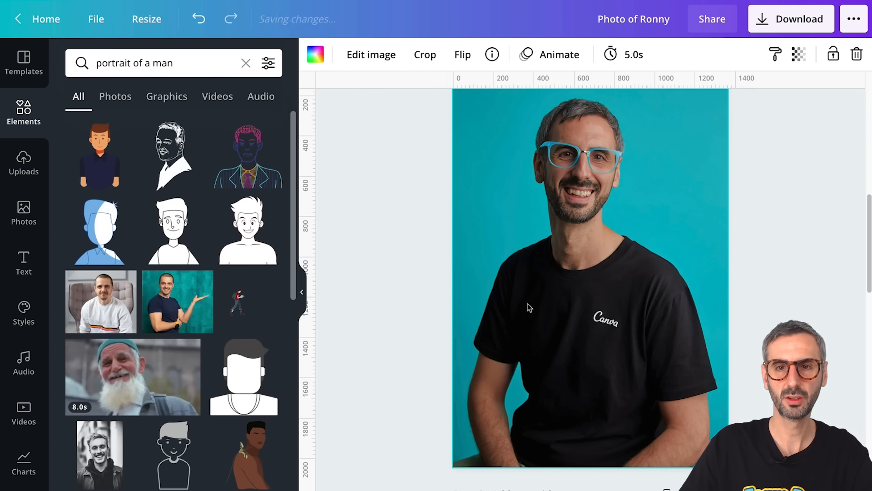
click(372, 56)
scroll(156, 255, down, 8)
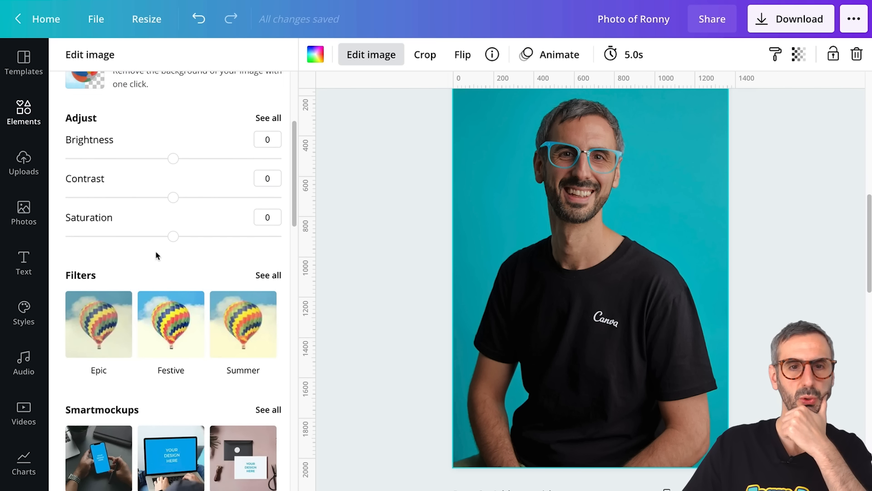
scroll(156, 255, down, 15)
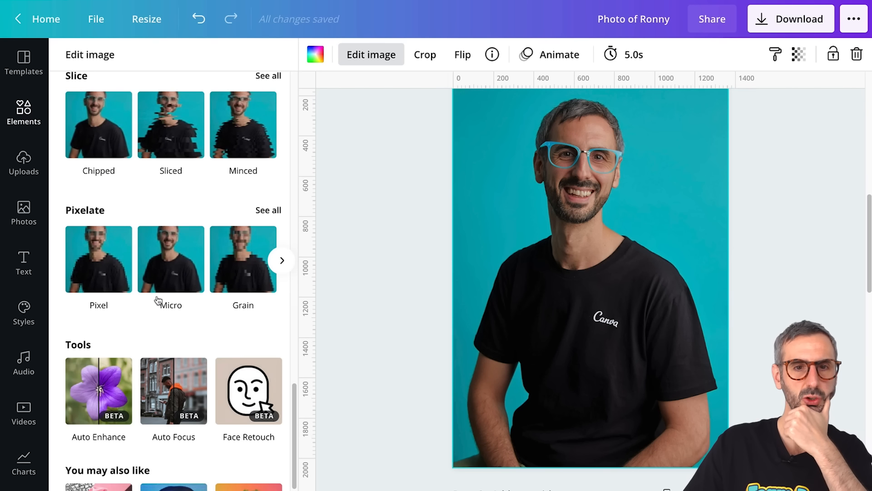
scroll(159, 293, up, 5)
scroll(158, 300, down, 7)
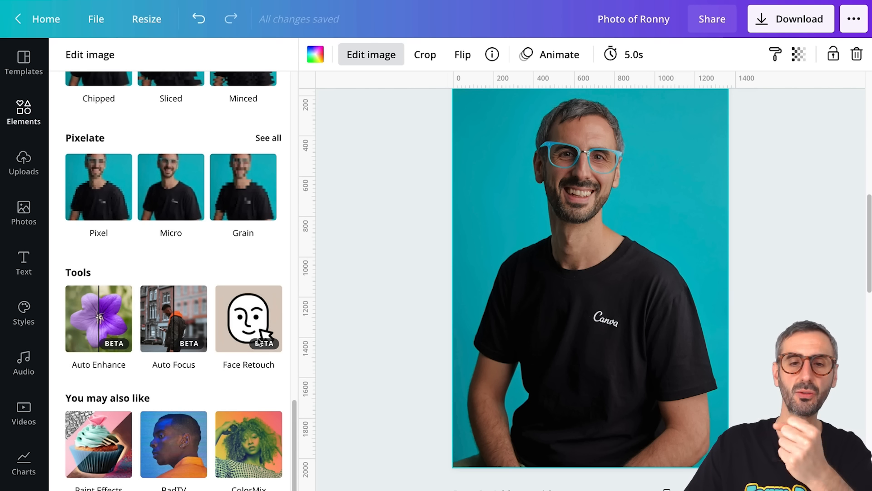
- Try Auto Enhance on the page 2 portrait at intensities 88 and 66, comparing it with the original
click(123, 340)
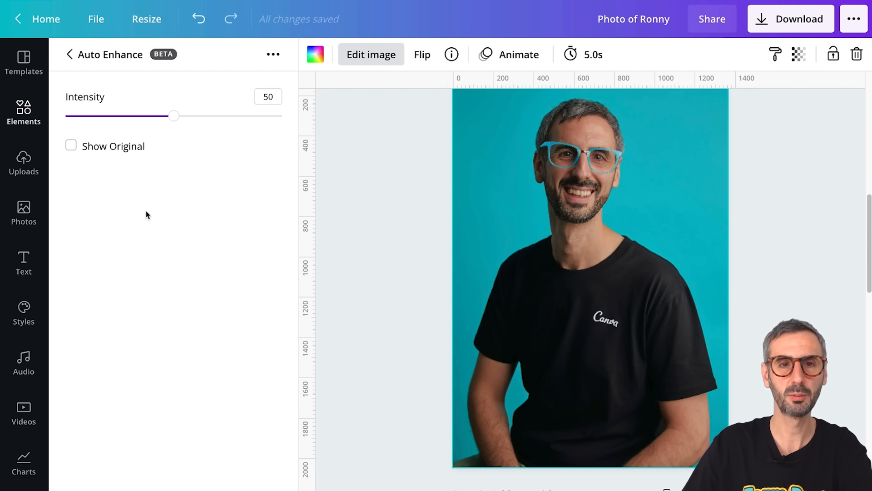
click(72, 146)
click(72, 146)
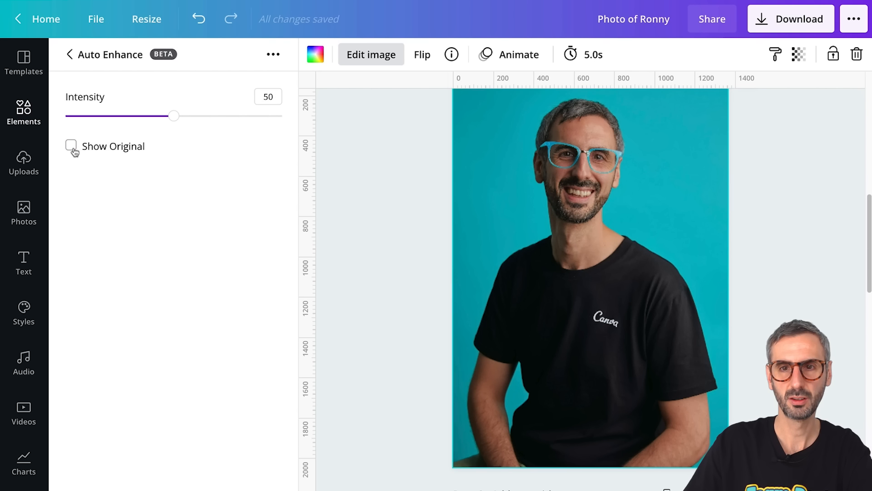
drag(173, 122, 238, 126)
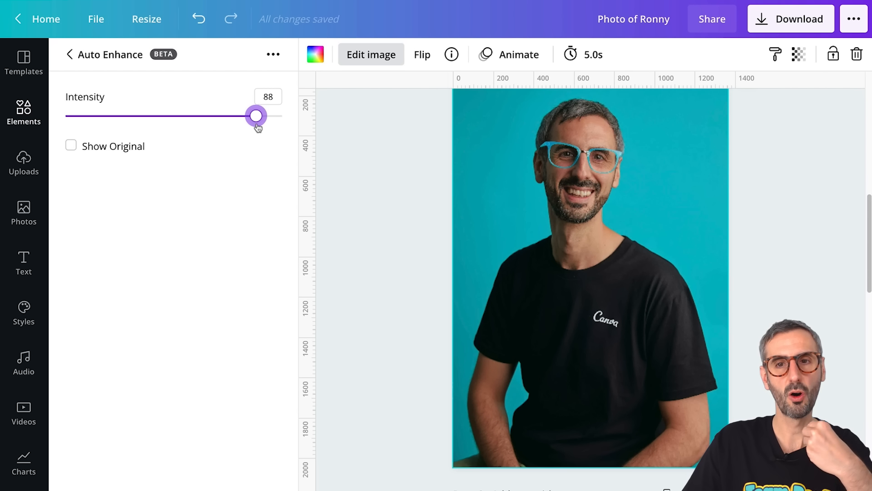
drag(256, 130, 208, 144)
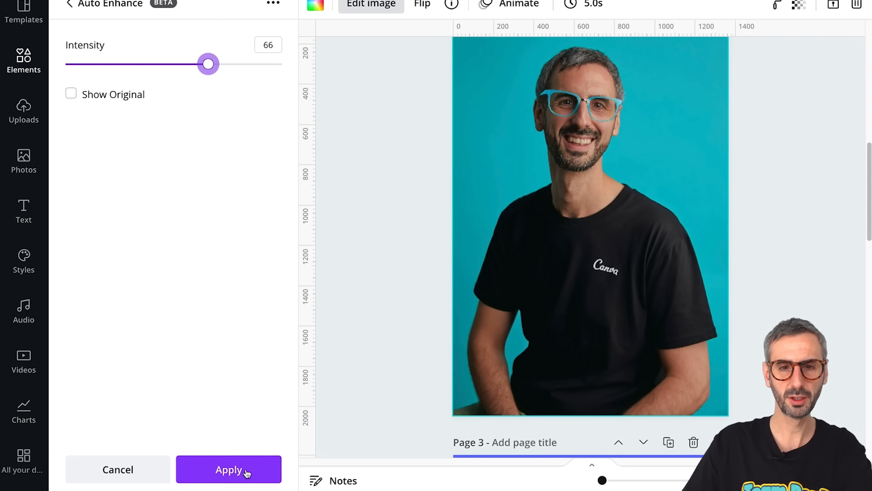
click(150, 470)
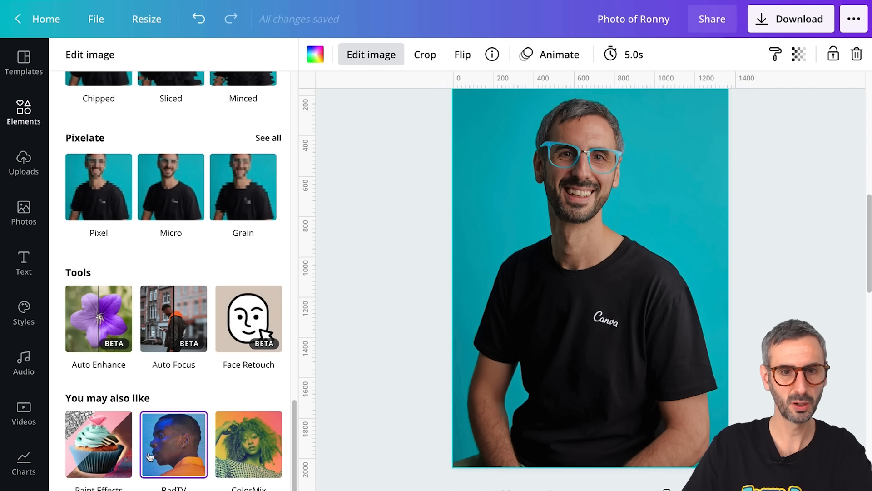
scroll(119, 387, up, 2)
scroll(119, 387, up, 5)
scroll(120, 395, down, 10)
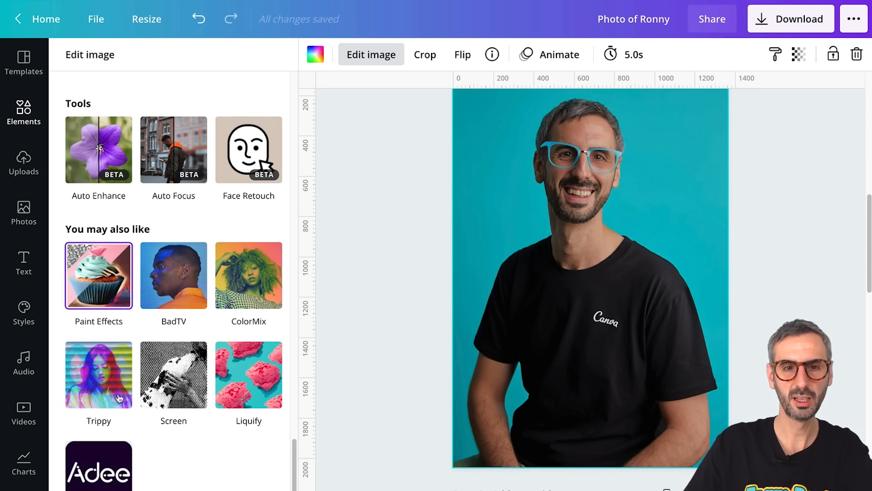
scroll(120, 400, up, 3)
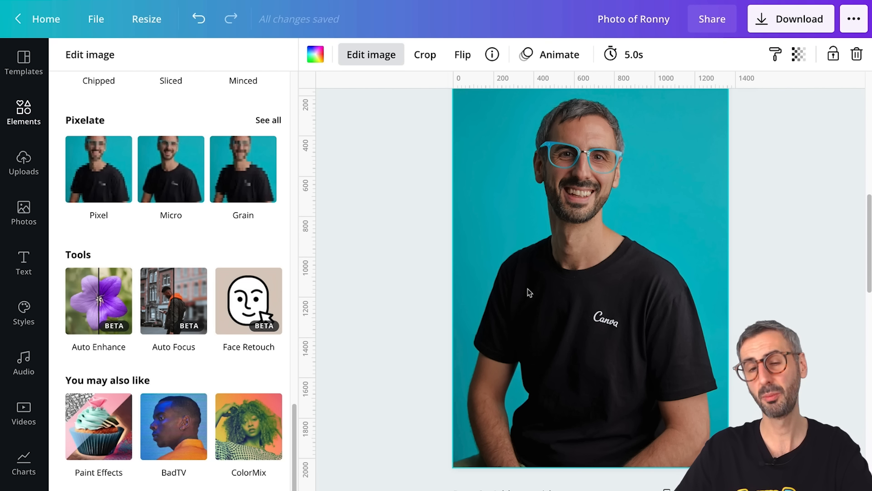
- Add a blank page 5 after the yellow page and search the photo elements for "dog"
scroll(579, 388, down, 10)
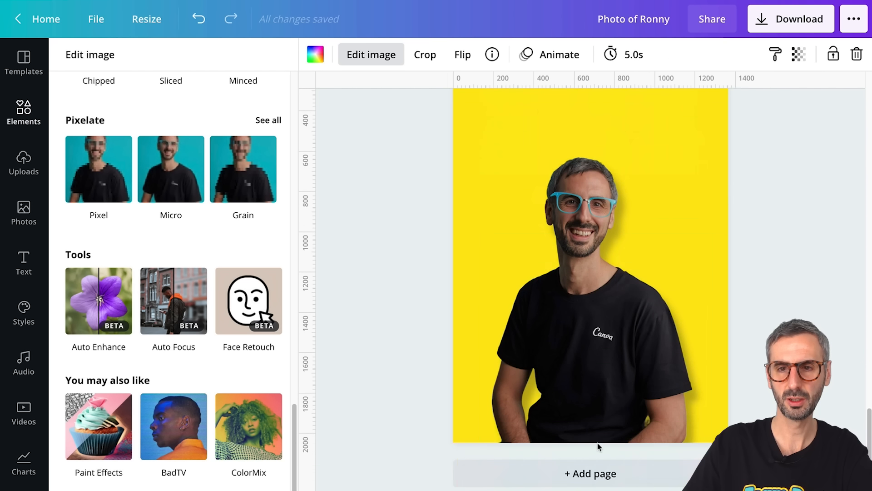
click(601, 472)
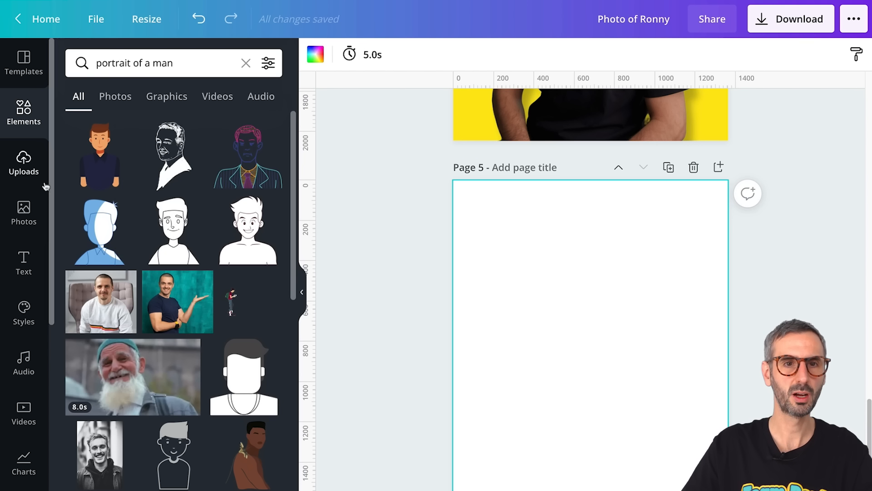
click(25, 128)
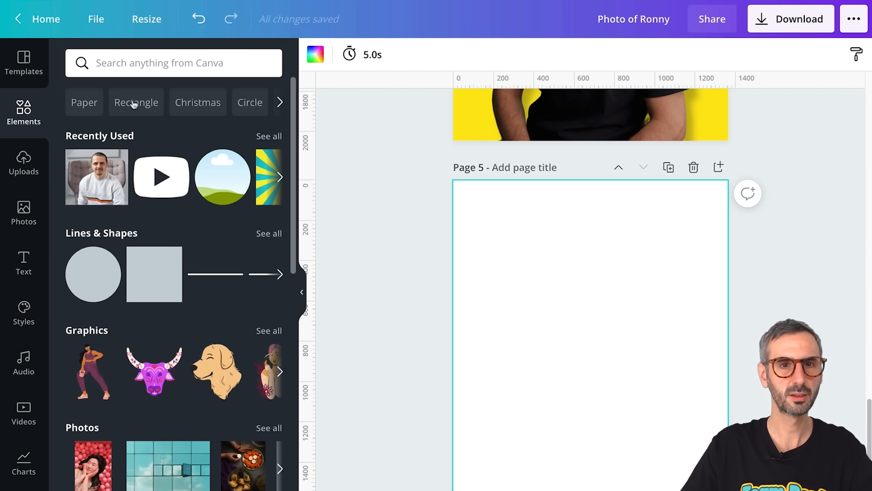
click(174, 67)
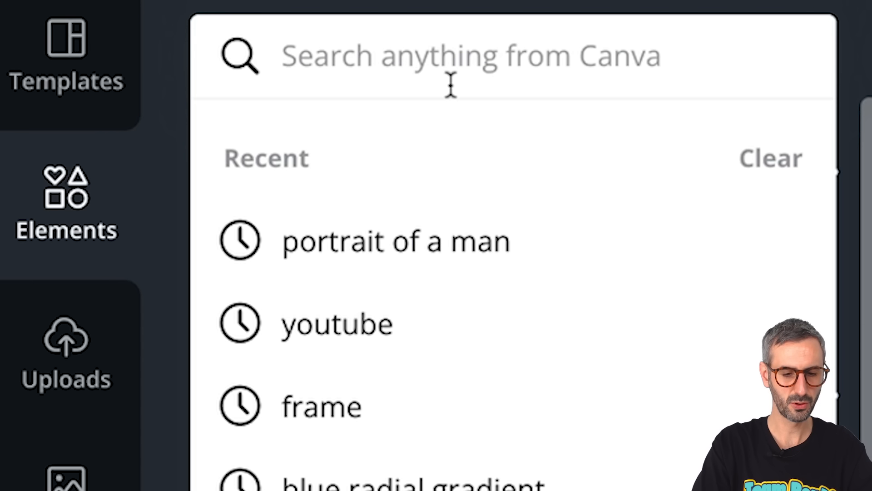
text(dog)
key(Return)
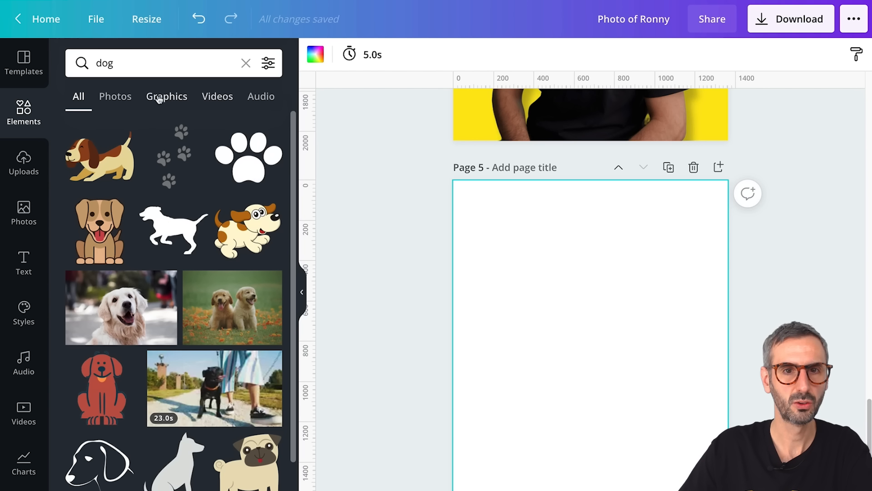
click(122, 101)
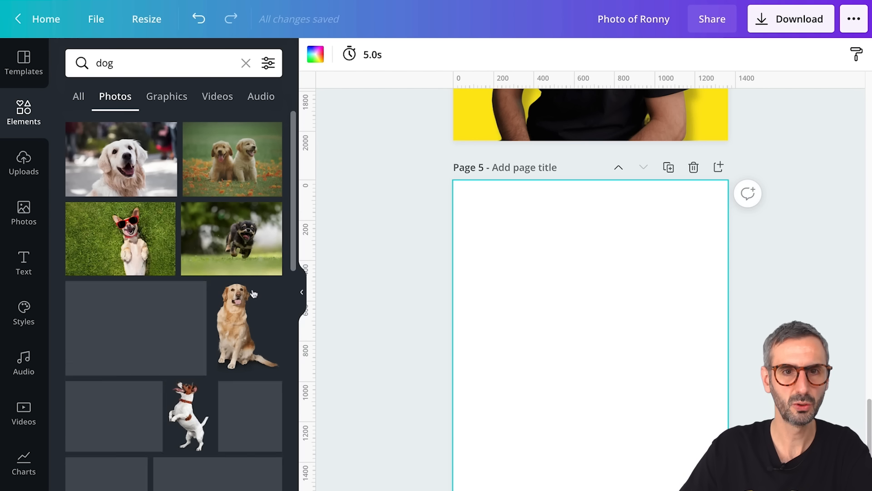
- Insert the photo of the reddish-brown dog on the beach at the top of page 5 and widen it to the page's full width
scroll(243, 336, down, 2)
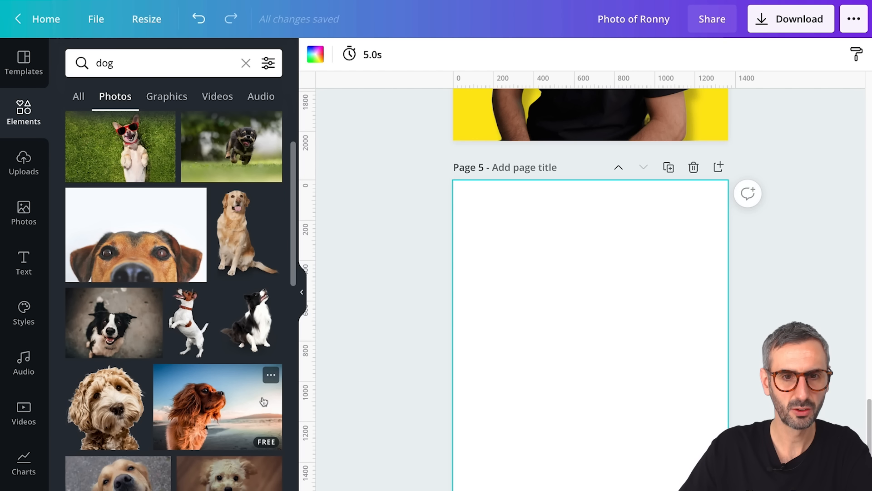
click(223, 419)
drag(591, 312, 586, 178)
drag(481, 321, 458, 323)
drag(700, 322, 728, 323)
- Extend the dog photo downwards to fill page 5 and accept its crop with the dog's head in the frame
scroll(600, 373, down, 2)
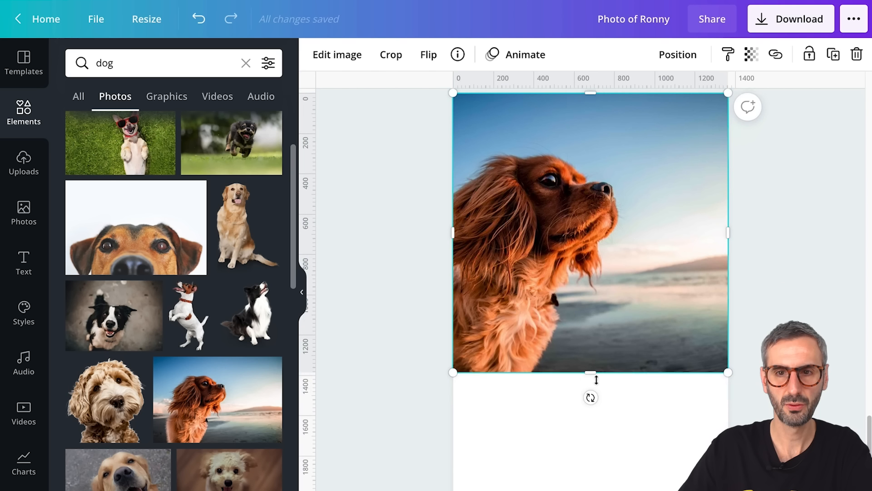
drag(591, 375, 649, 355)
double_click(592, 364)
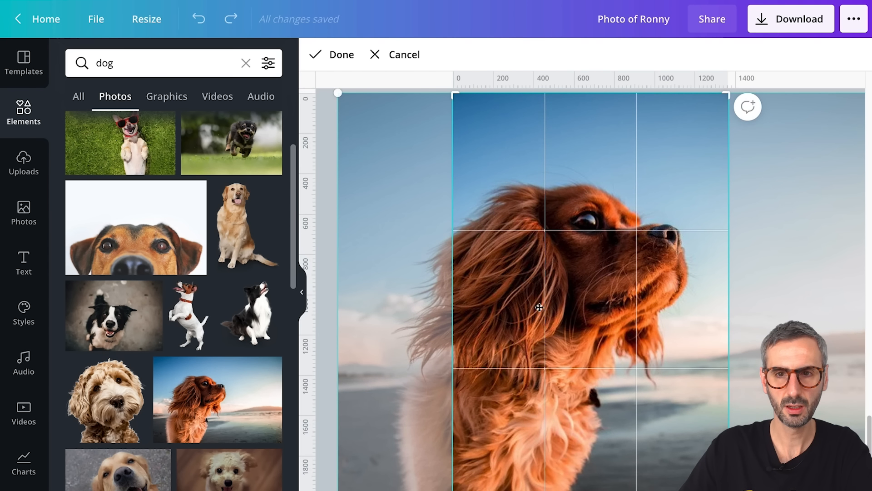
click(334, 55)
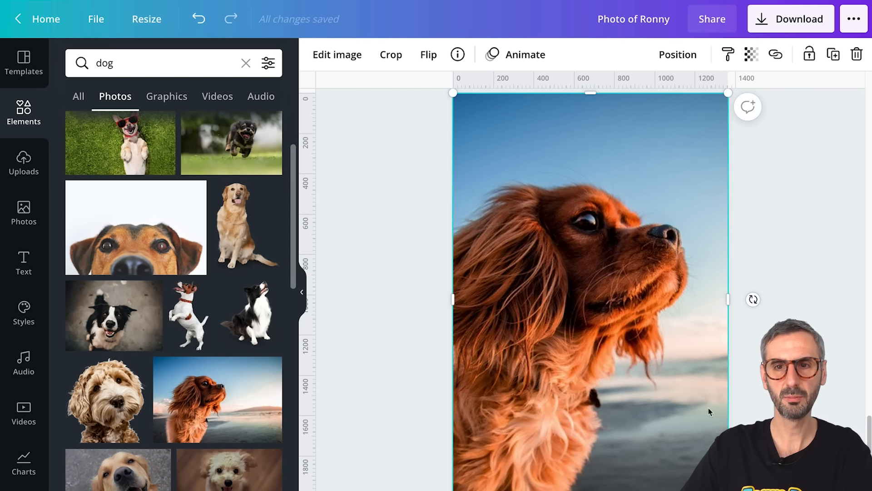
- Apply Auto Focus to the dog photo on page 5 with a blur intensity of 41 and blur position of 7
click(347, 55)
scroll(209, 318, down, 5)
scroll(204, 327, down, 12)
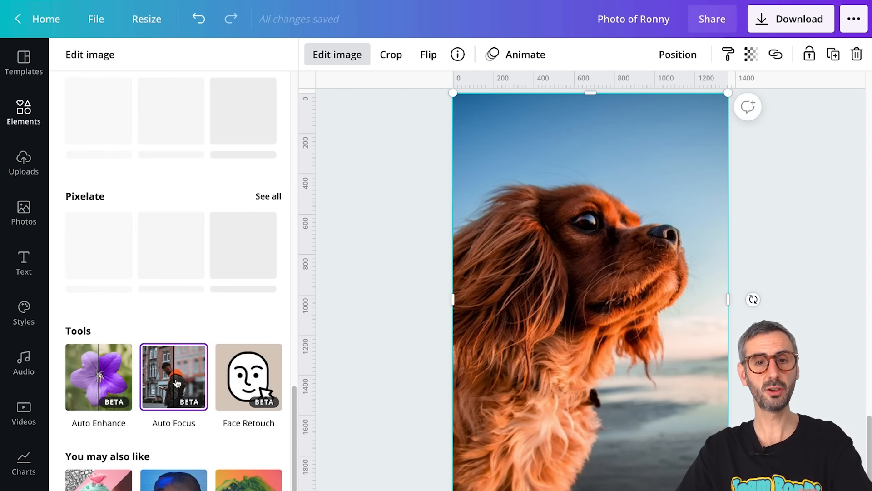
click(177, 394)
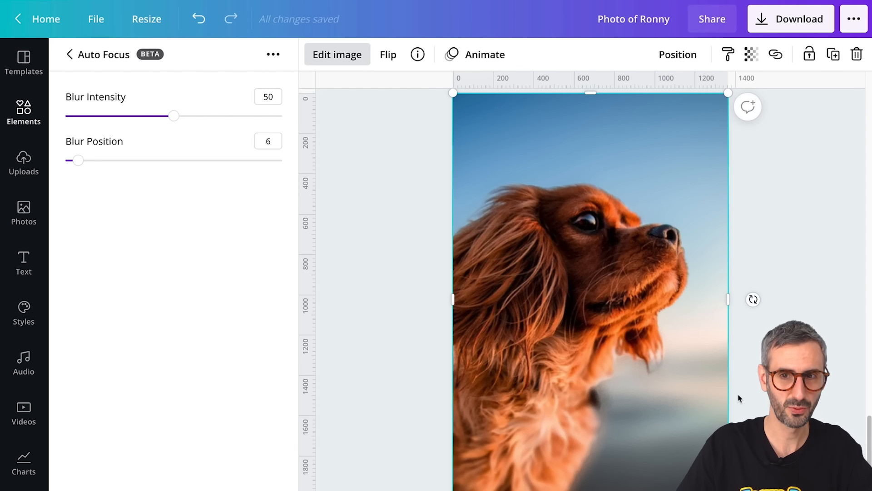
drag(173, 117, 151, 119)
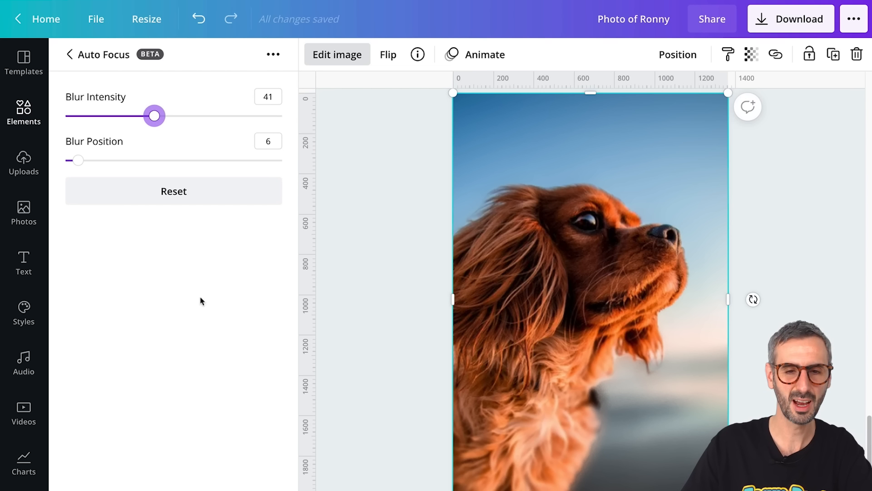
mouse_move(78, 160)
mouse_down()
mouse_move(117, 161)
mouse_move(82, 162)
mouse_up()
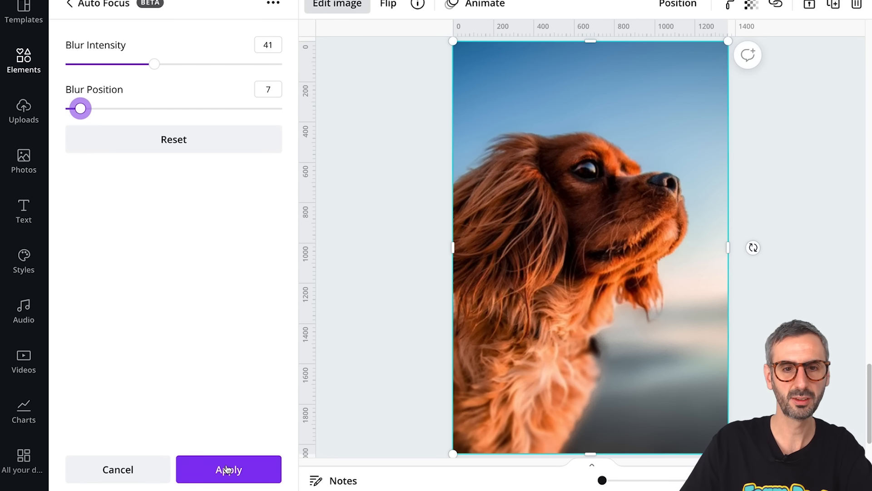
click(227, 469)
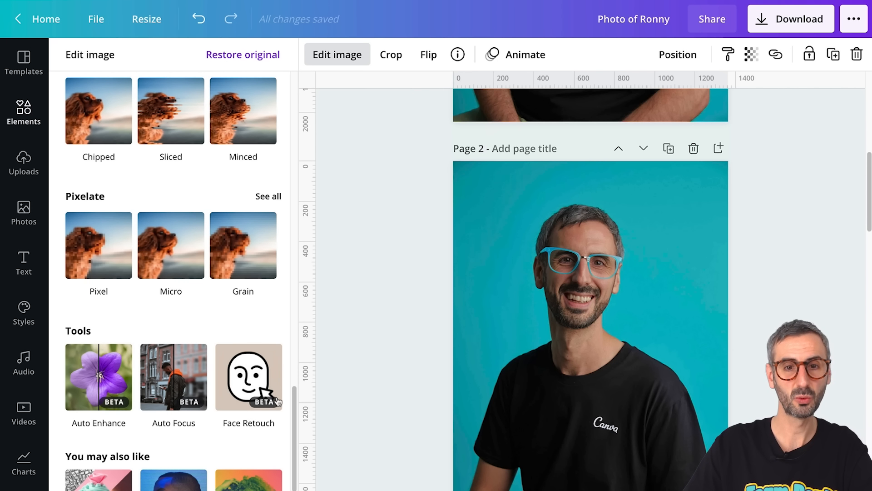
- Try automatic Face Retouch on the page 2 portrait at intensity 50 and inspect the face up close
click(647, 310)
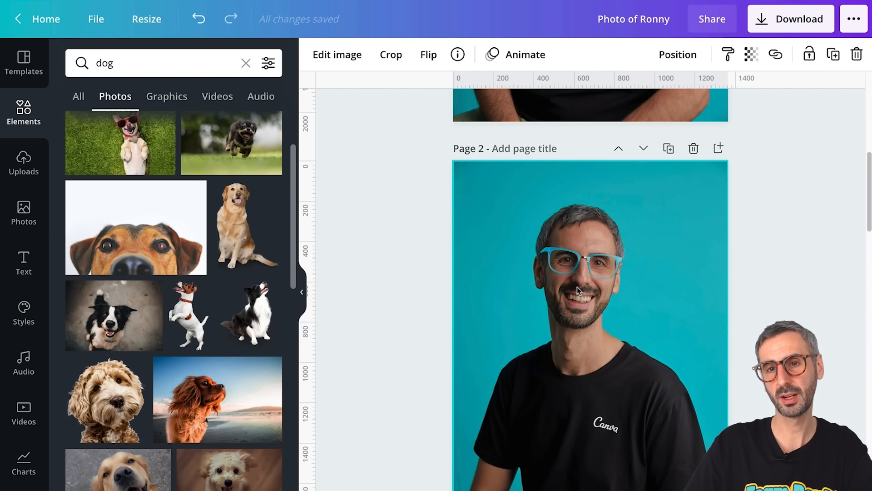
click(577, 287)
click(371, 55)
scroll(222, 340, down, 6)
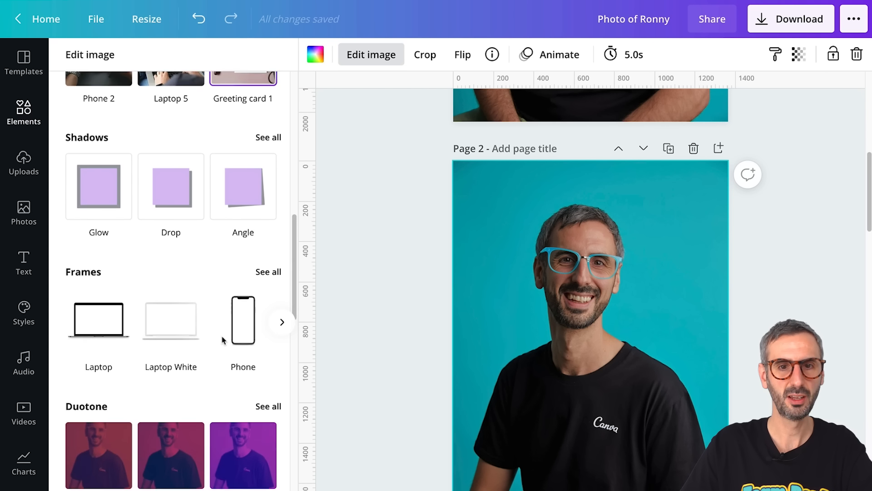
scroll(223, 340, down, 10)
click(235, 175)
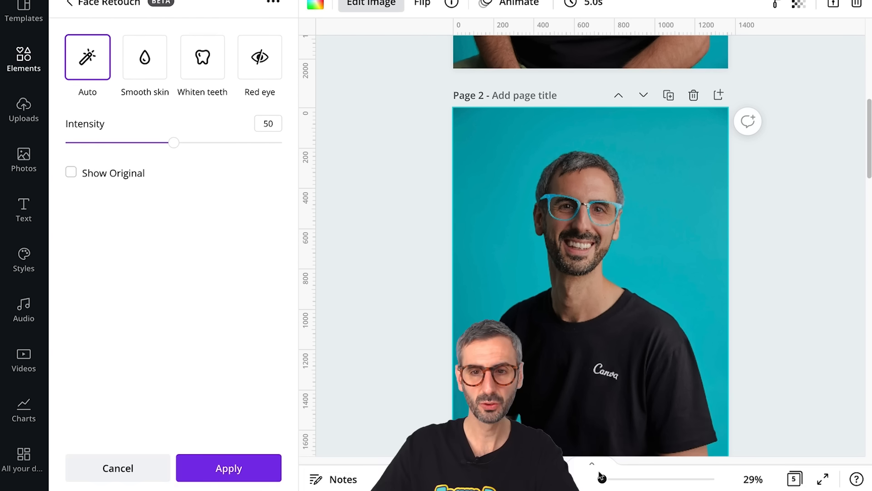
drag(601, 477, 615, 477)
scroll(599, 374, up, 2)
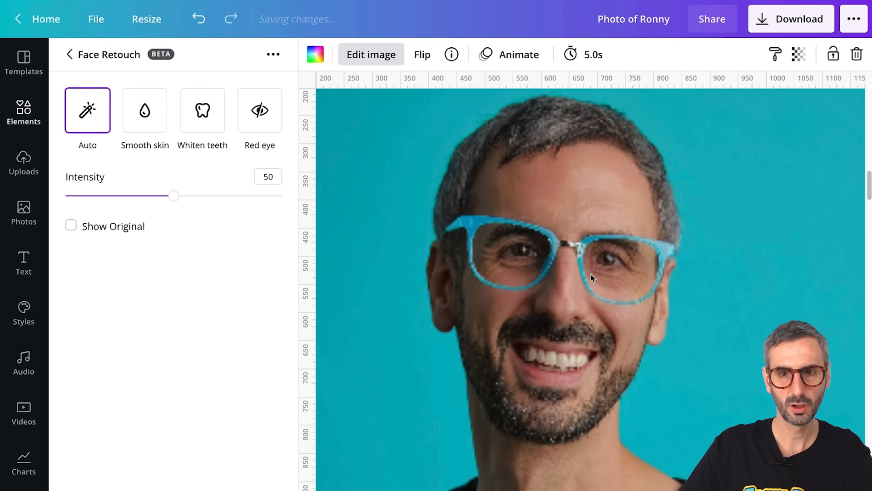
scroll(592, 277, down, 2)
scroll(593, 276, up, 3)
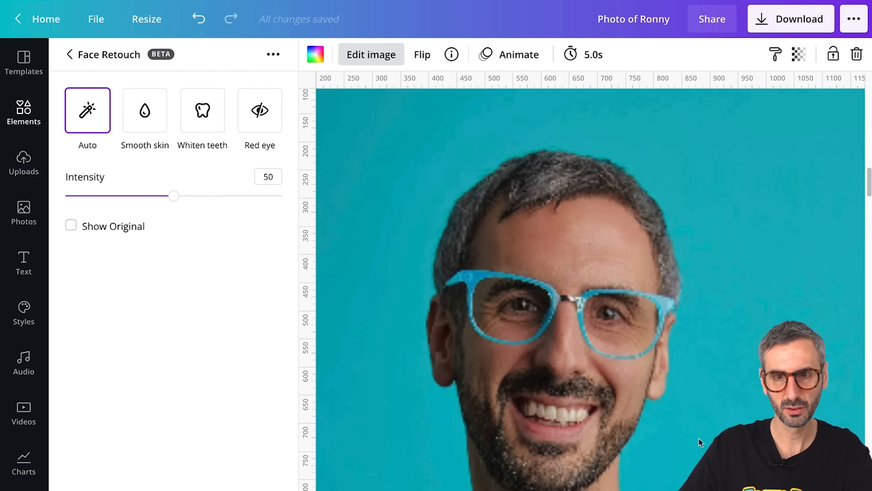
mouse_move(615, 479)
mouse_down()
mouse_move(604, 479)
mouse_move(632, 481)
mouse_move(612, 483)
mouse_move(628, 479)
mouse_move(635, 461)
mouse_up()
scroll(611, 332, up, 8)
- Reselect the page 2 portrait with the face in close view and run Face Retouch in Auto mode
click(611, 330)
scroll(596, 391, down, 12)
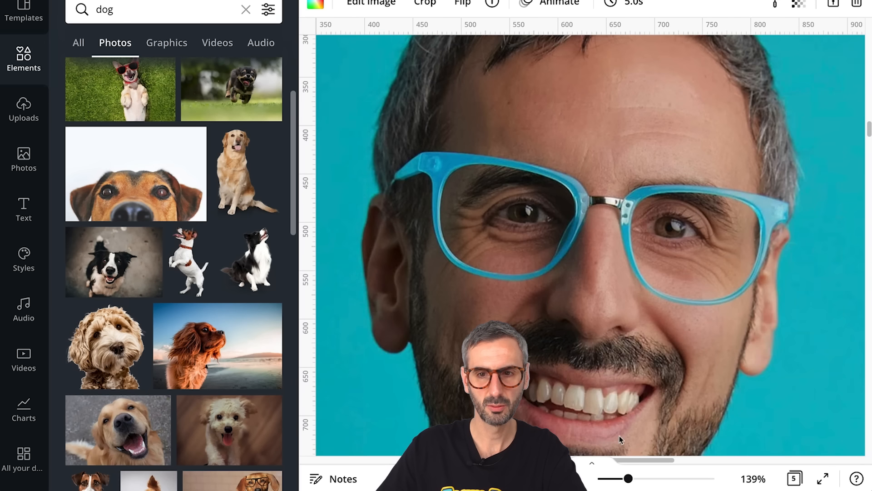
drag(628, 478, 624, 479)
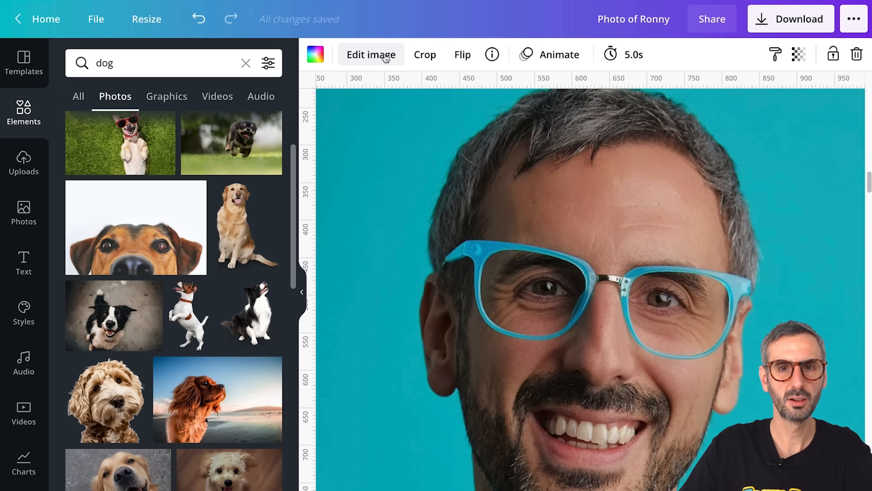
click(370, 56)
click(99, 178)
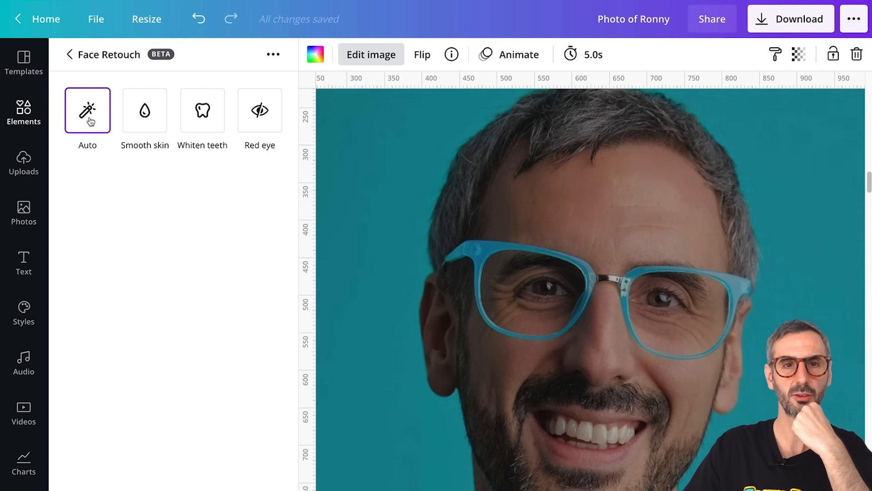
click(89, 120)
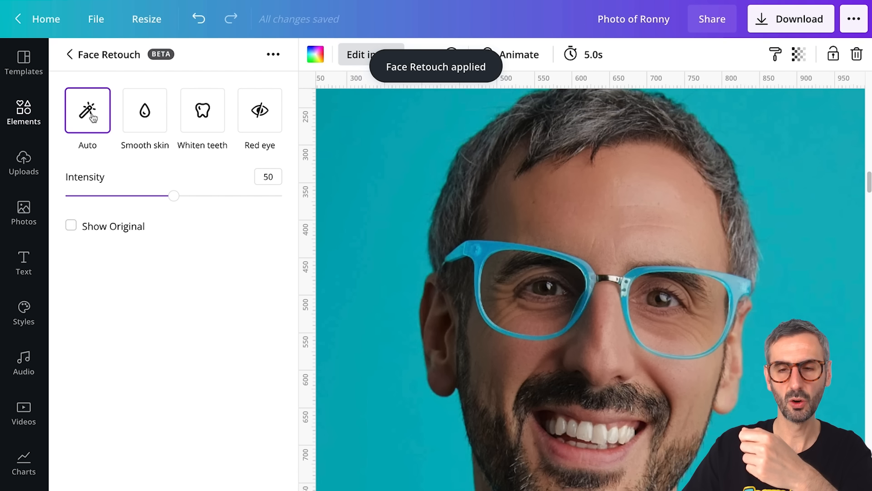
- Compare the automatic retouch at intensity 50 with the original portrait several times
click(71, 225)
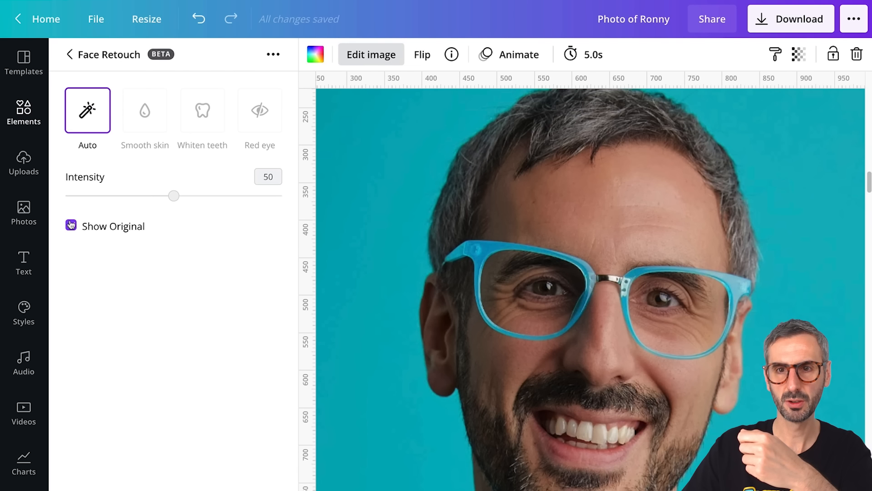
click(71, 225)
click(71, 225)
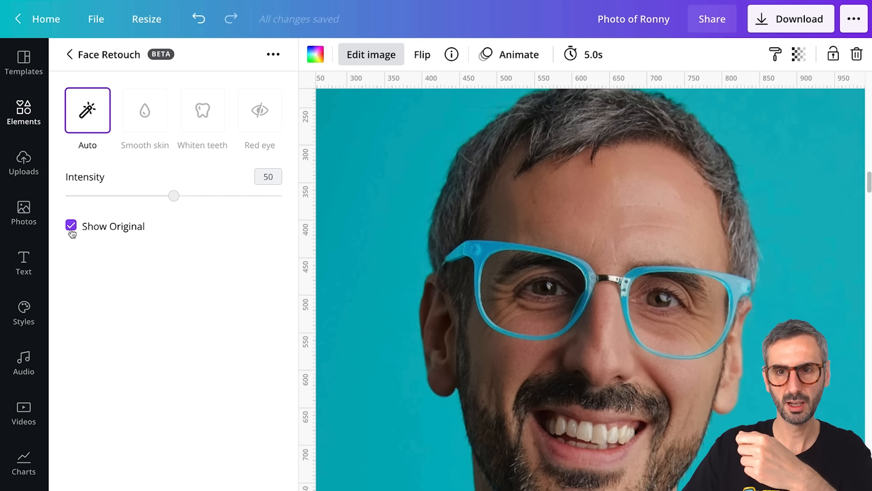
click(71, 225)
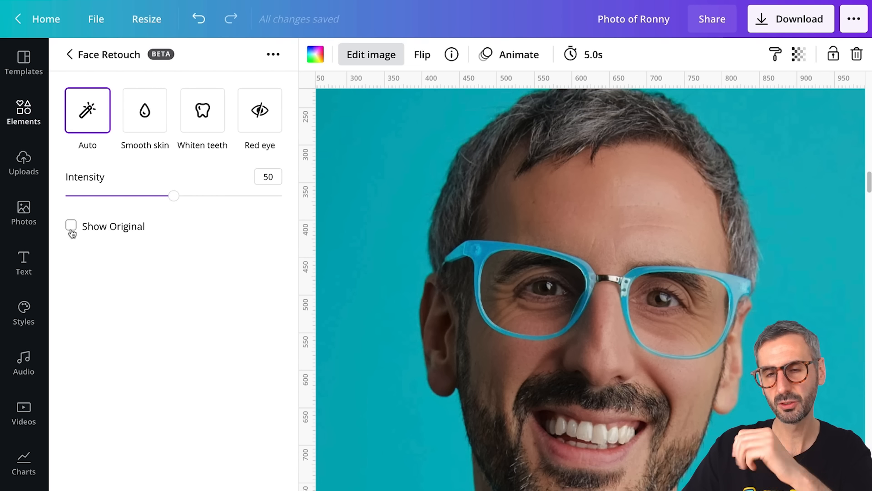
click(71, 225)
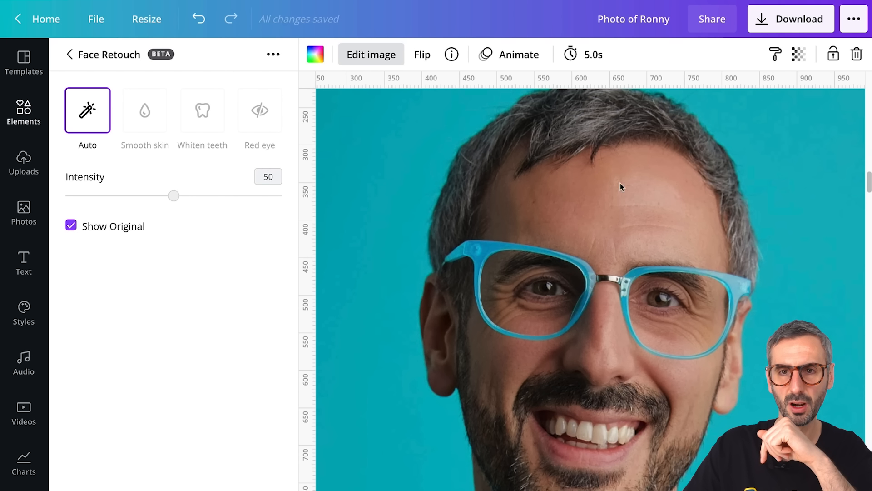
click(70, 226)
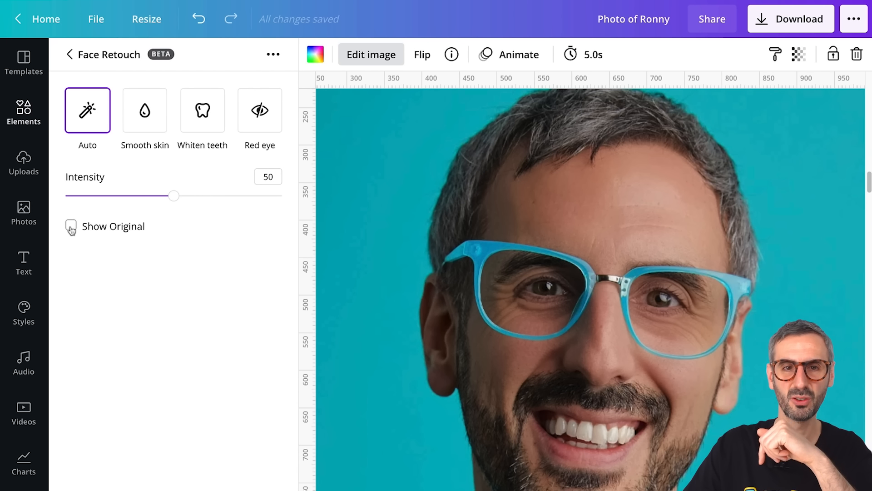
click(71, 226)
click(71, 226)
- Raise the automatic retouch intensity to 92 and compare the face repeatedly with the original
drag(173, 195, 263, 203)
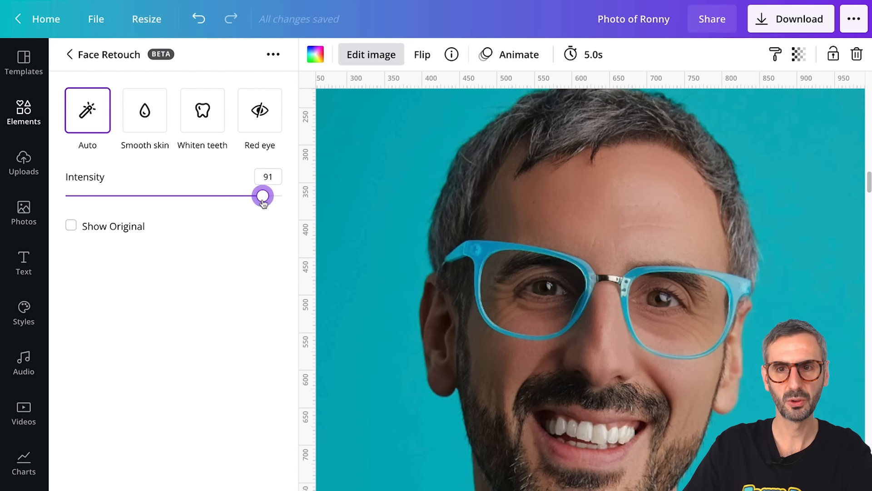
click(72, 226)
click(71, 226)
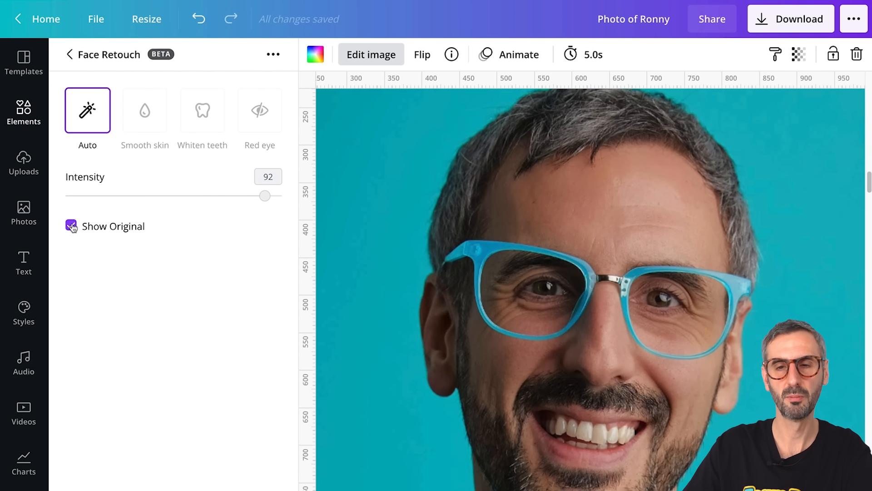
click(71, 226)
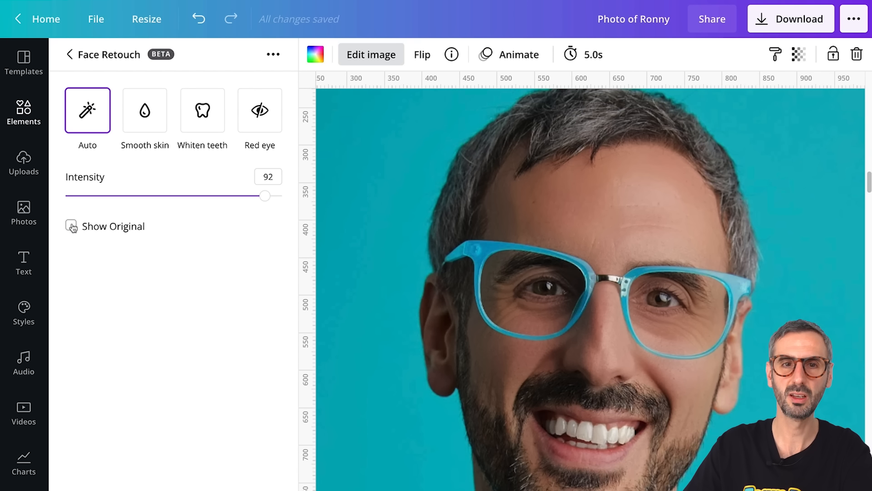
click(71, 226)
click(71, 226)
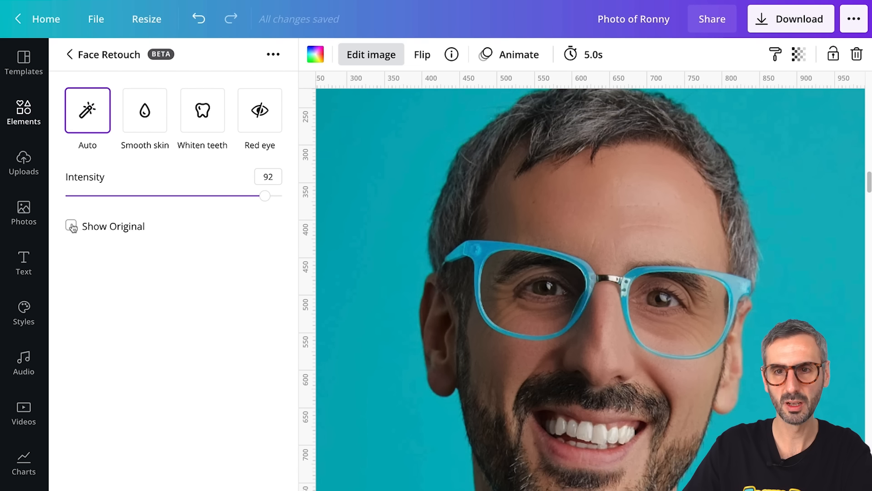
click(71, 226)
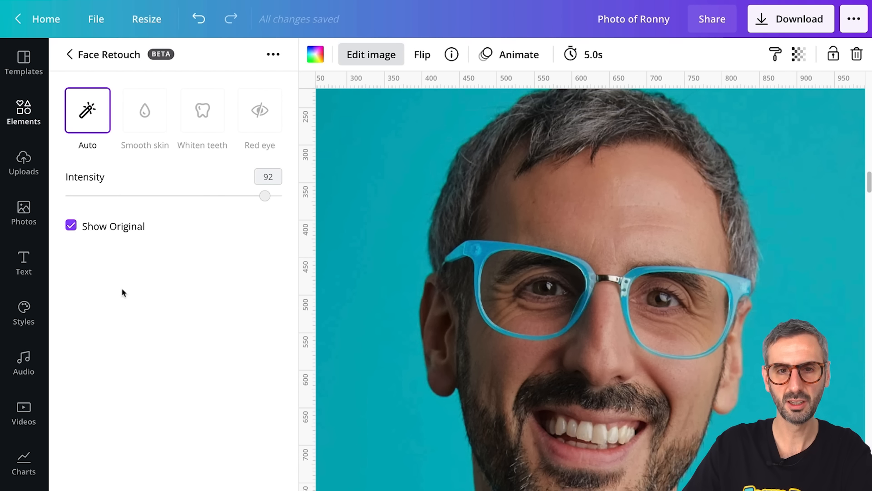
click(71, 226)
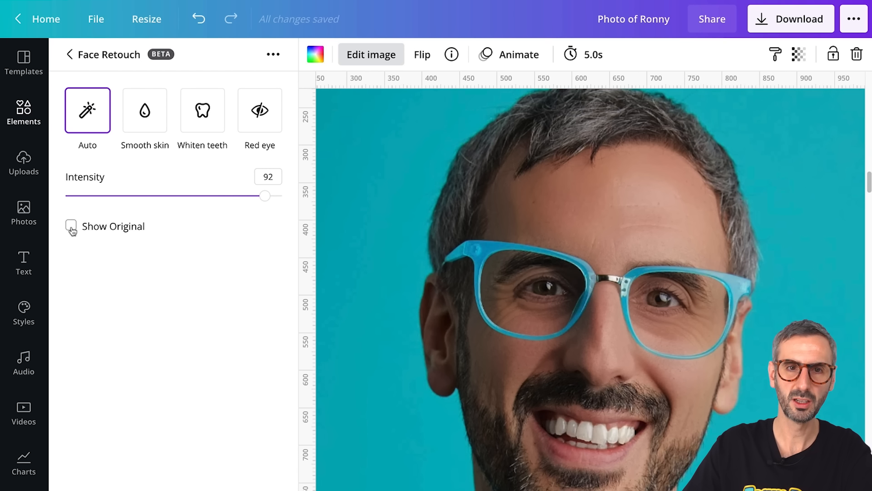
click(71, 226)
click(71, 226)
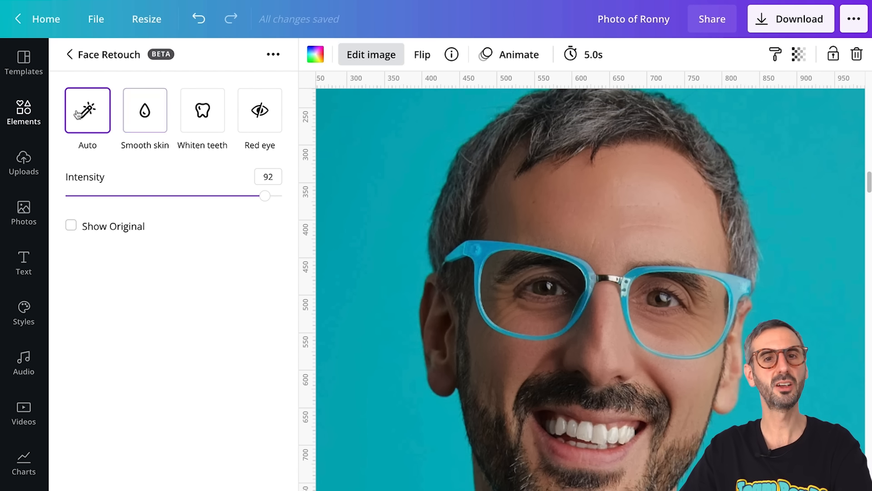
- Switch the face retouch to Smooth skin at intensity 50 and apply it to the page 2 portrait
click(145, 111)
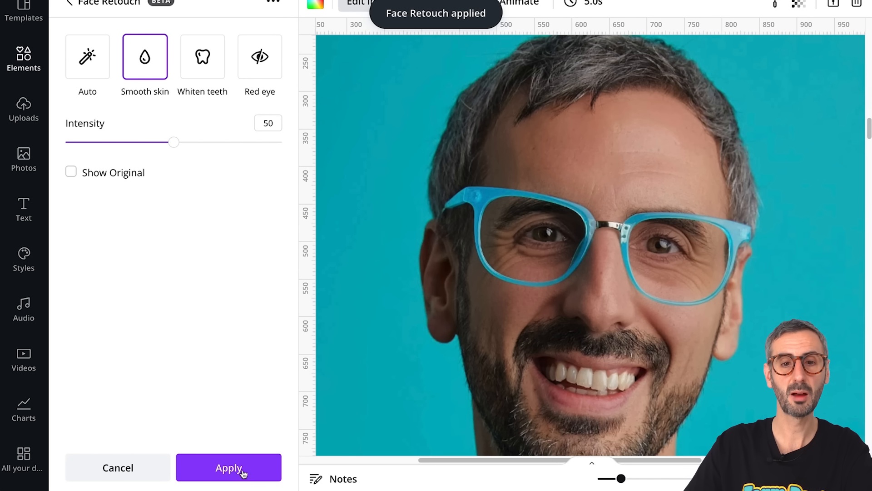
click(242, 470)
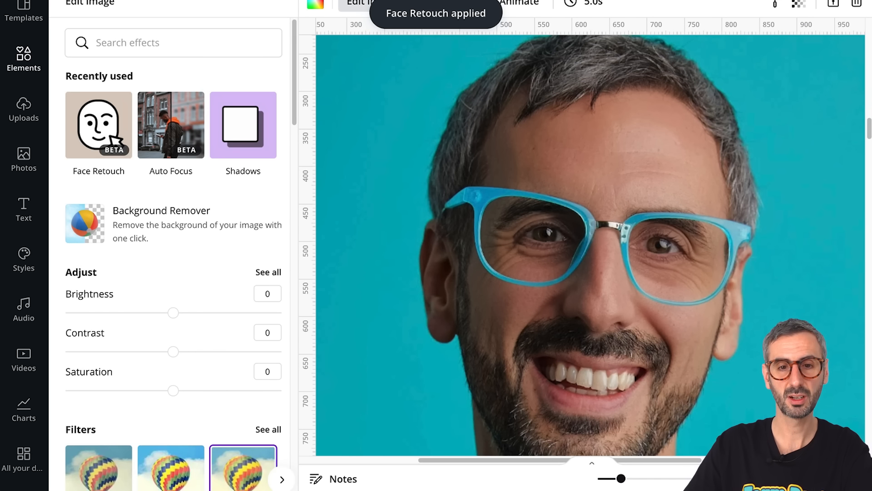
drag(616, 484, 604, 483)
scroll(564, 332, down, 4)
scroll(563, 386, up, 1)
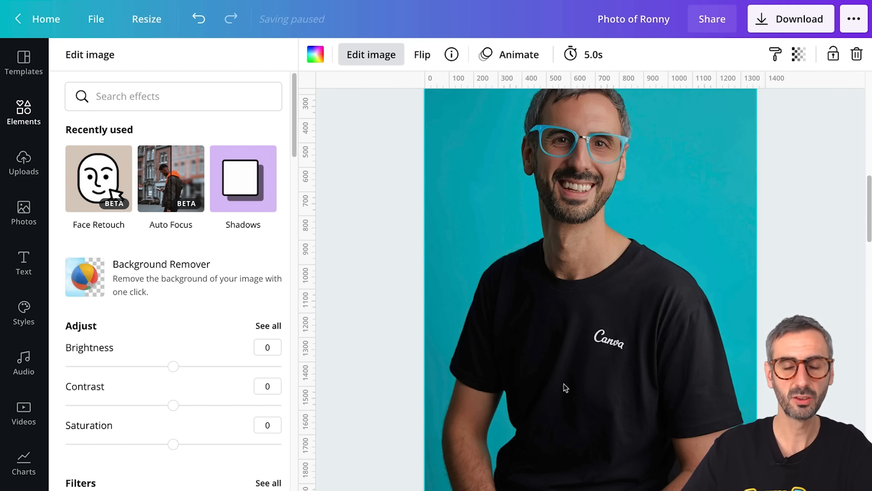
scroll(566, 387, up, 2)
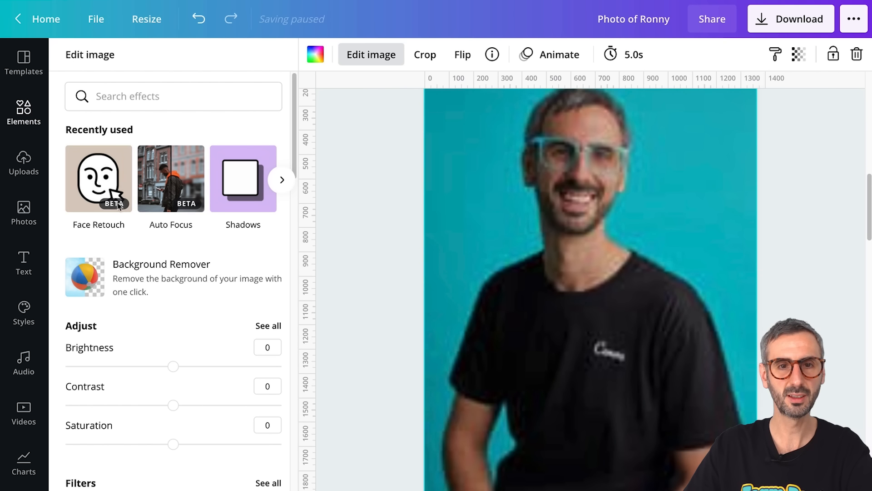